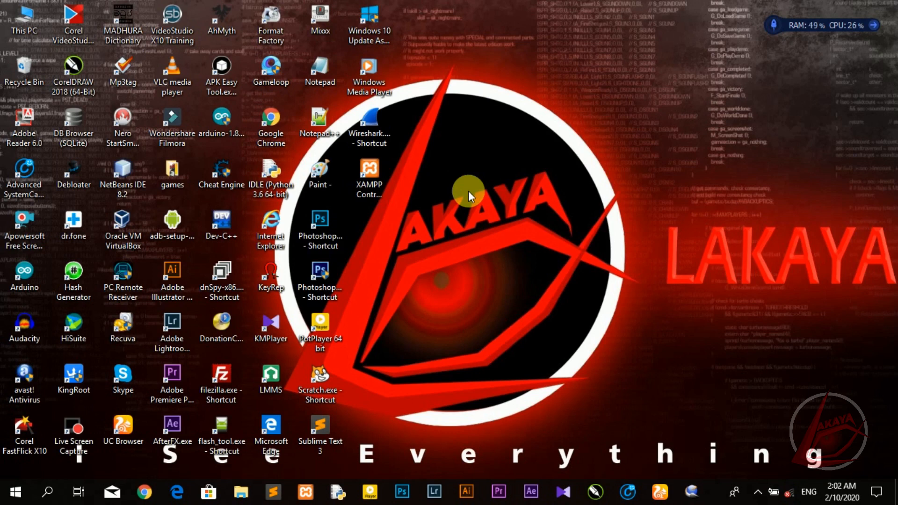
pyautogui.rightClick(468, 191)
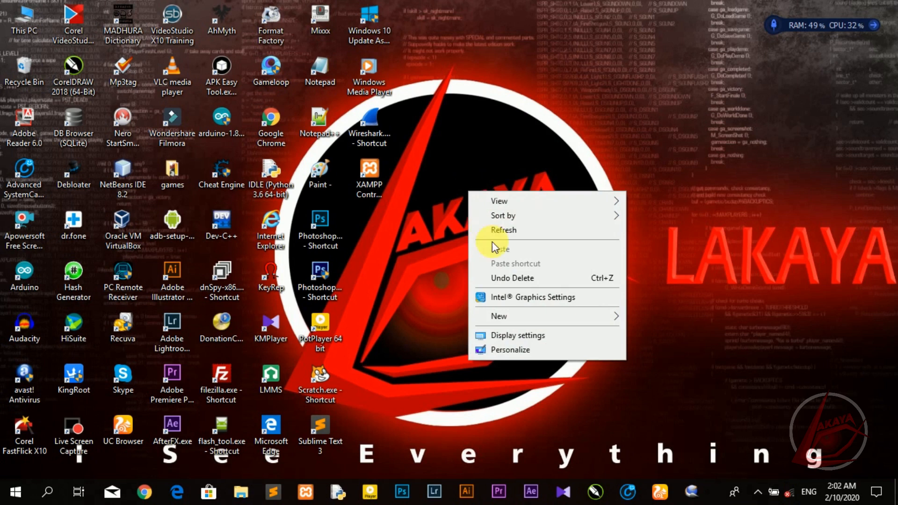
pyautogui.click(493, 229)
pyautogui.rightClick(477, 196)
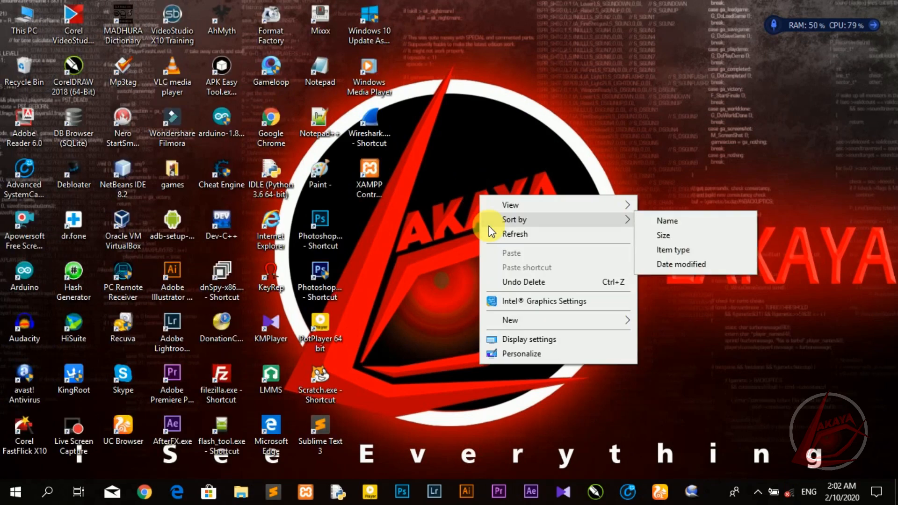
pyautogui.click(490, 232)
pyautogui.rightClick(490, 171)
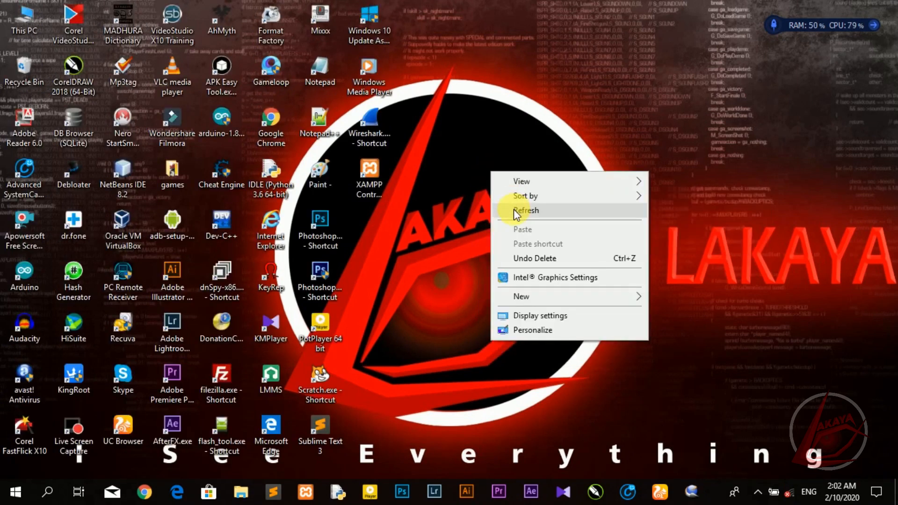
pyautogui.click(515, 211)
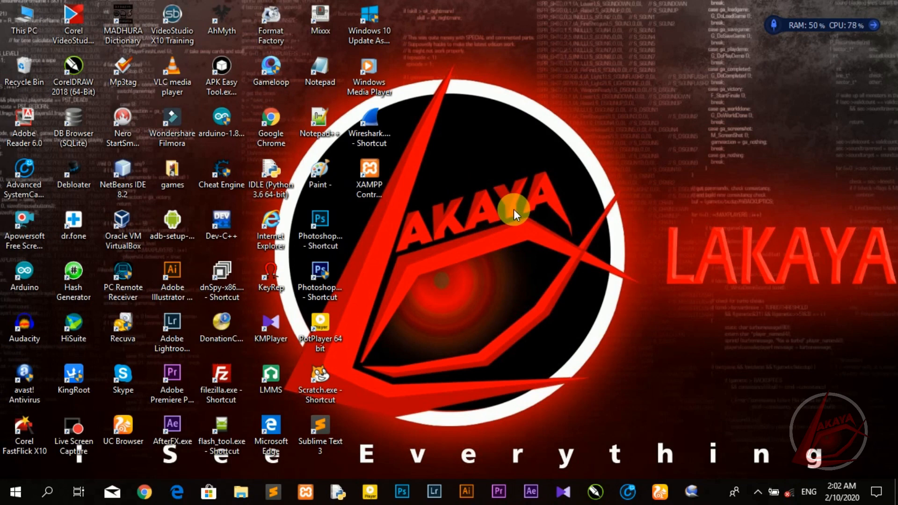
pyautogui.rightClick(513, 209)
pyautogui.click(533, 249)
pyautogui.rightClick(486, 158)
pyautogui.click(509, 197)
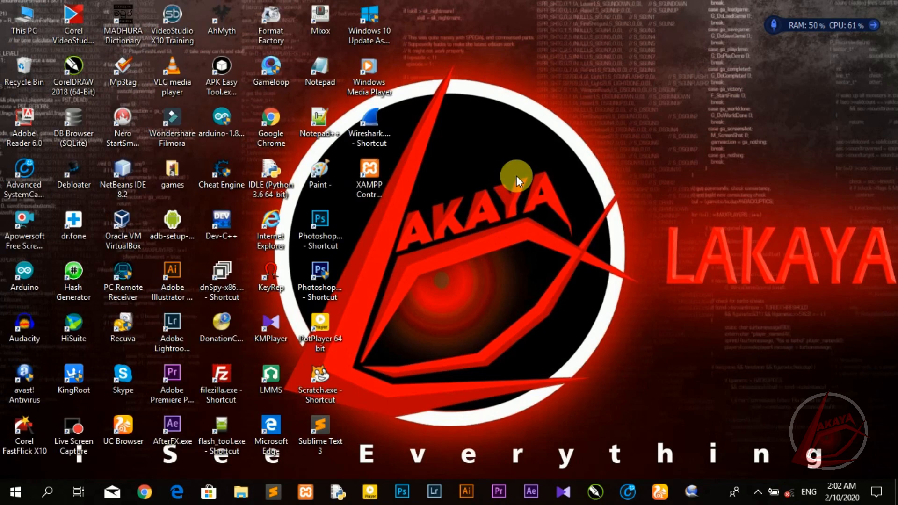
pyautogui.rightClick(516, 176)
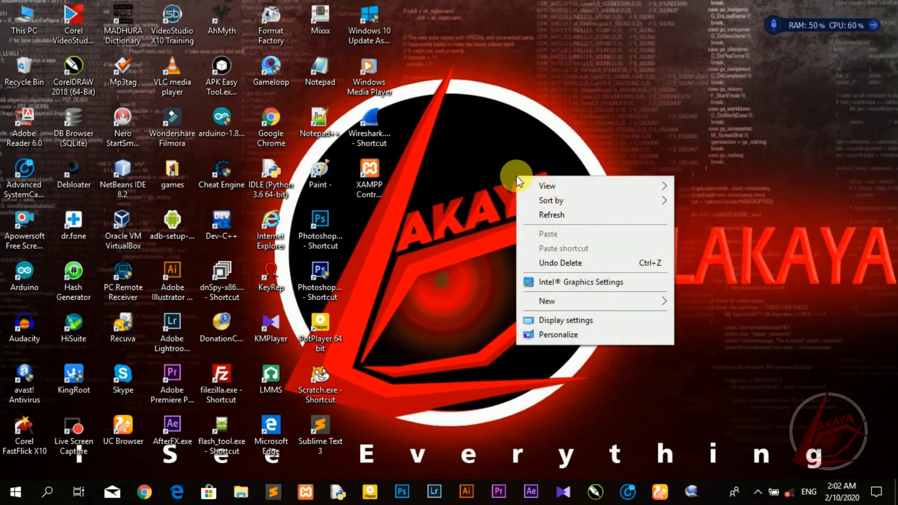
pyautogui.click(529, 208)
pyautogui.rightClick(403, 37)
pyautogui.click(451, 75)
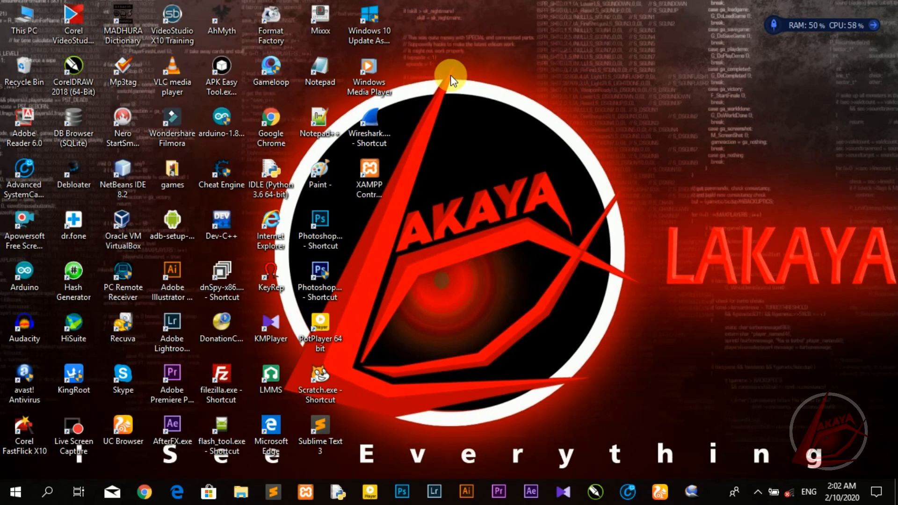
pyautogui.rightClick(451, 75)
pyautogui.click(467, 116)
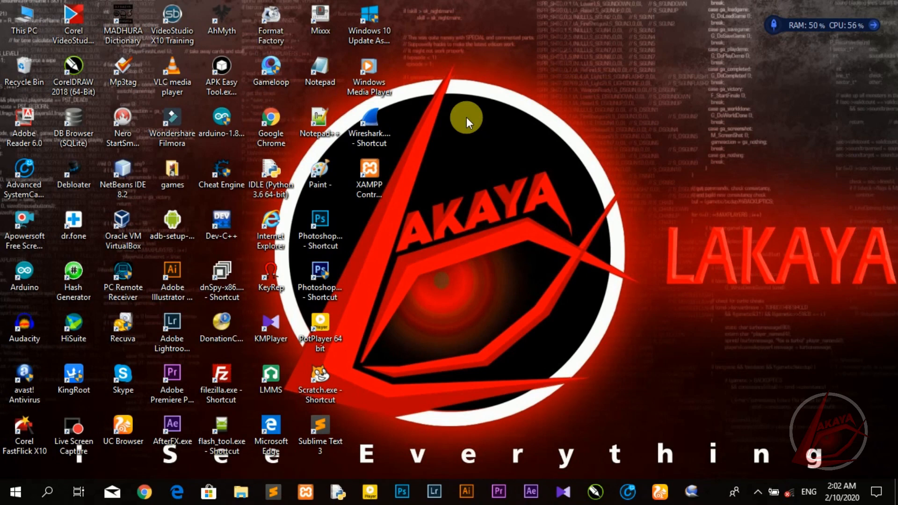
pyautogui.rightClick(605, 127)
pyautogui.click(626, 165)
pyautogui.rightClick(588, 97)
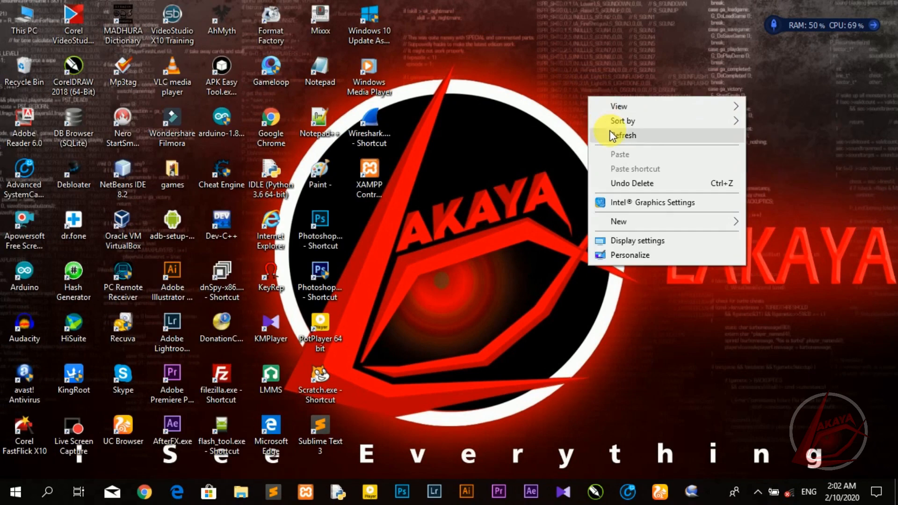
pyautogui.click(611, 135)
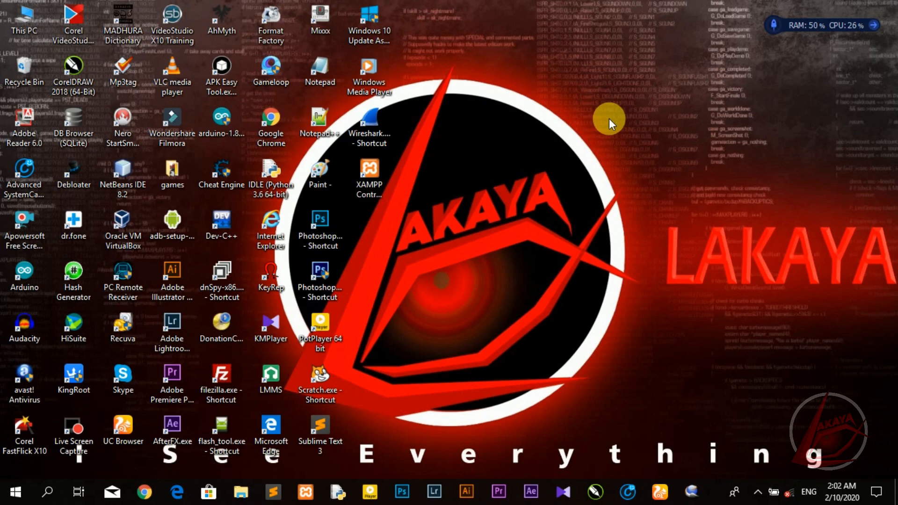
pyautogui.rightClick(609, 119)
pyautogui.click(622, 156)
pyautogui.rightClick(566, 106)
pyautogui.click(603, 146)
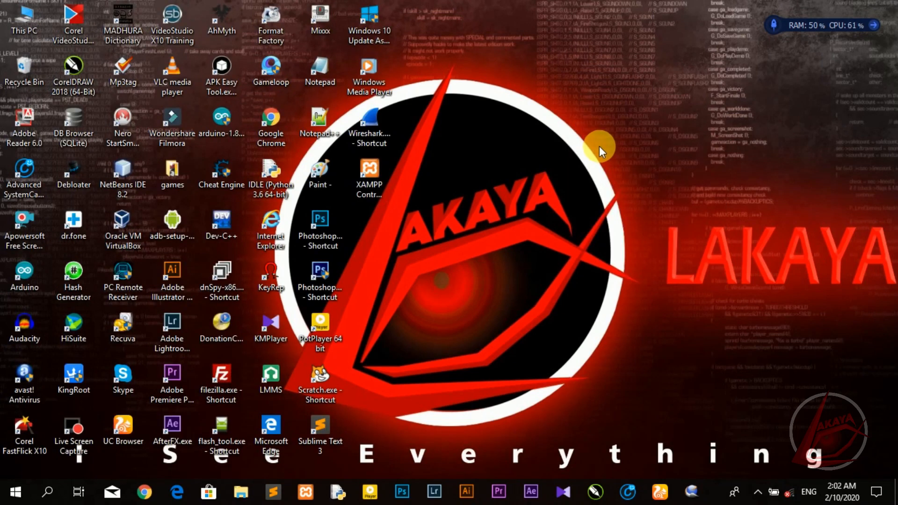
pyautogui.rightClick(599, 146)
pyautogui.click(603, 184)
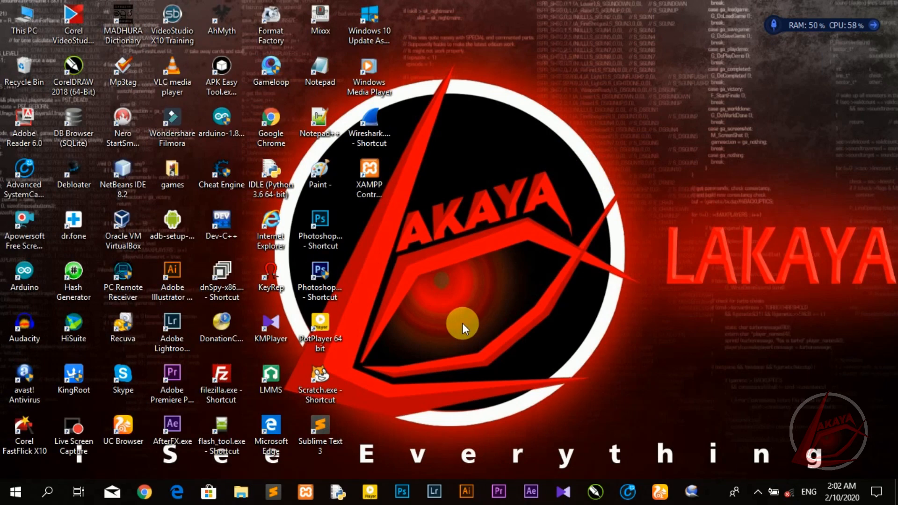
pyautogui.rightClick(447, 255)
pyautogui.click(494, 299)
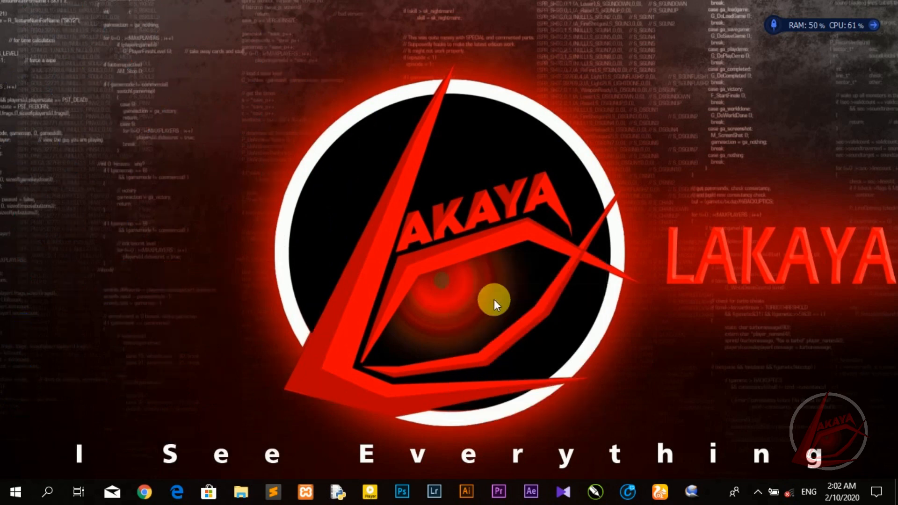
pyautogui.rightClick(470, 193)
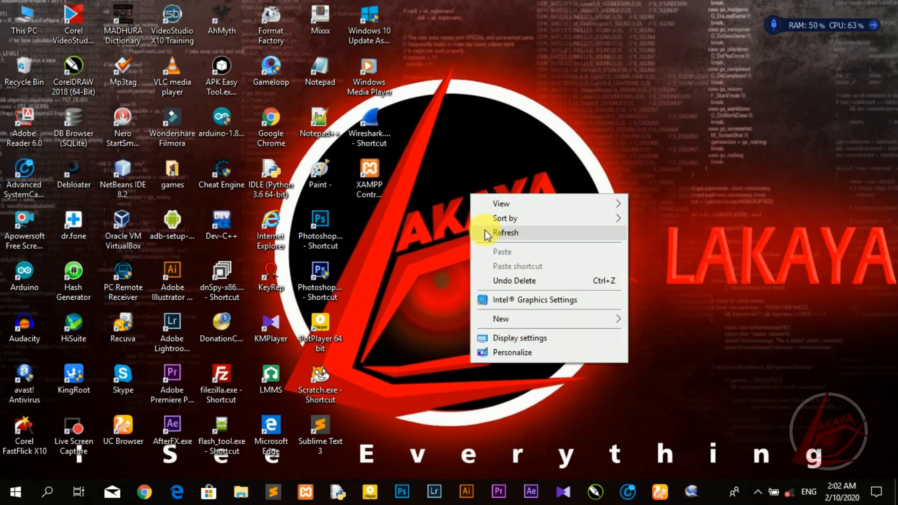
pyautogui.click(487, 233)
pyautogui.rightClick(487, 200)
pyautogui.click(531, 239)
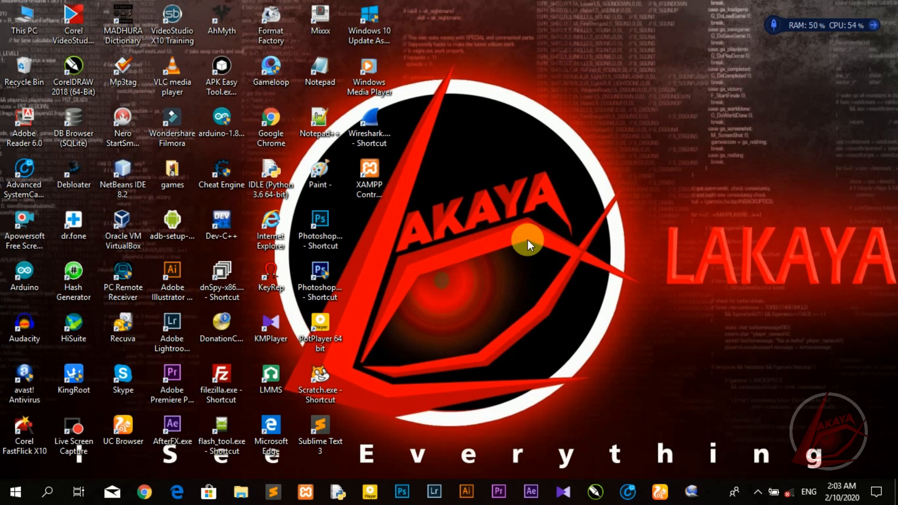
pyautogui.rightClick(507, 255)
pyautogui.click(514, 294)
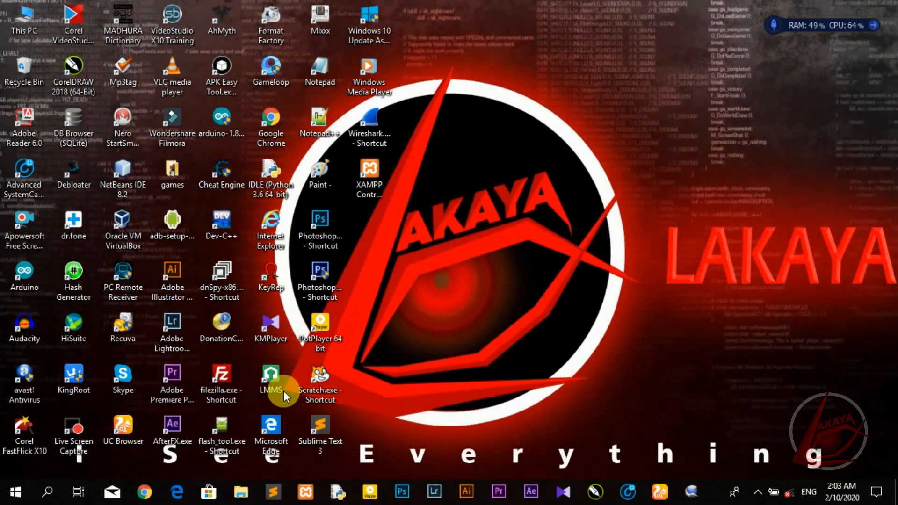
# Launch LMMS and remove the TripleOscillator, Beat/Bassline 0, Automation and Sample tracks from the Song-Editor.
pyautogui.doubleClick(283, 390)
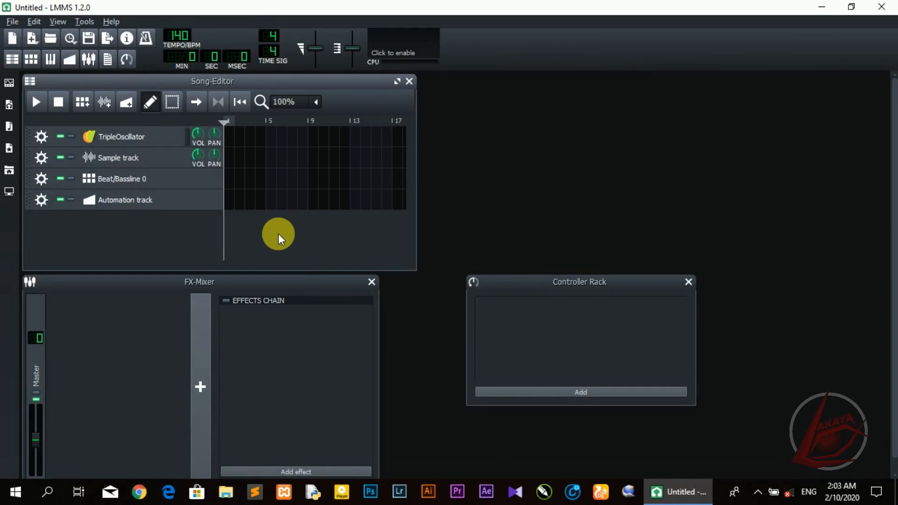
pyautogui.click(34, 140)
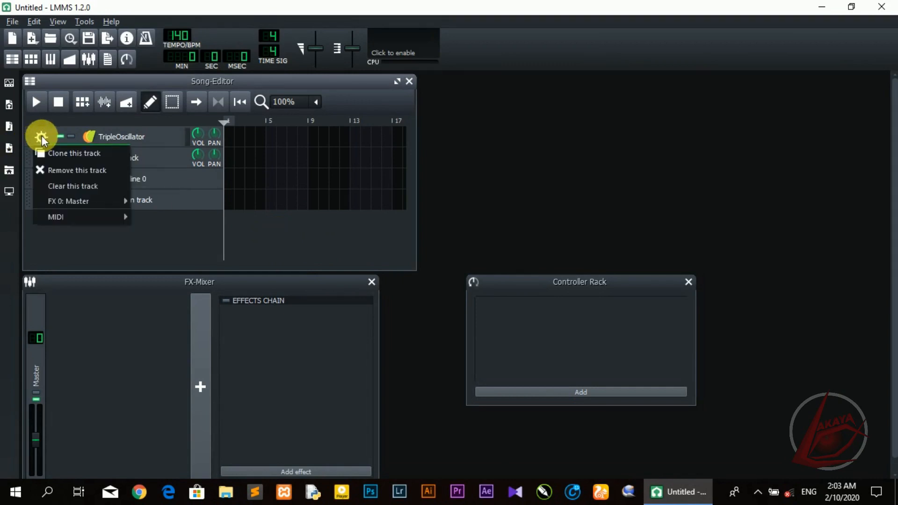
pyautogui.click(52, 174)
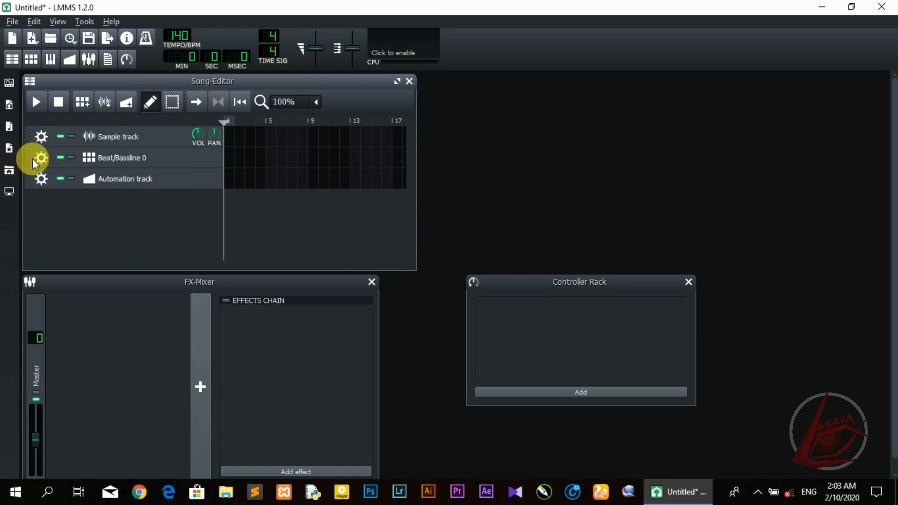
pyautogui.click(39, 158)
pyautogui.click(61, 190)
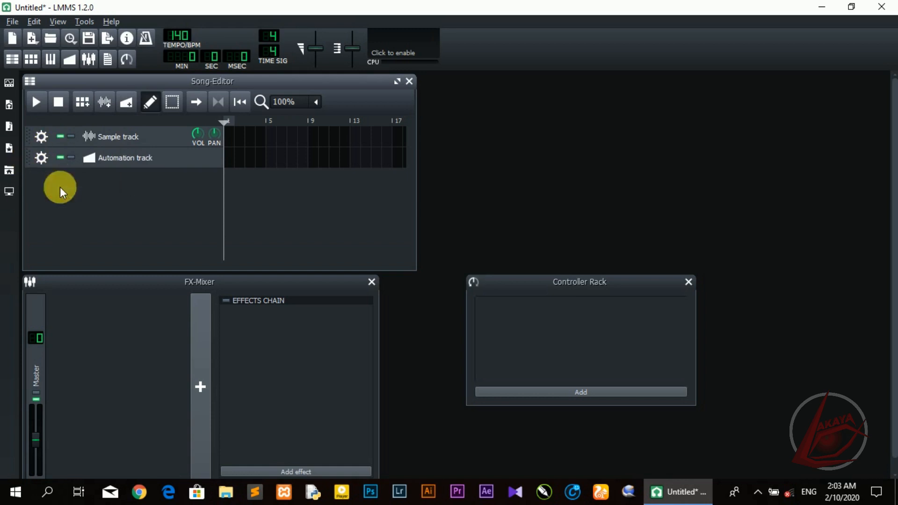
pyautogui.click(42, 157)
pyautogui.click(57, 191)
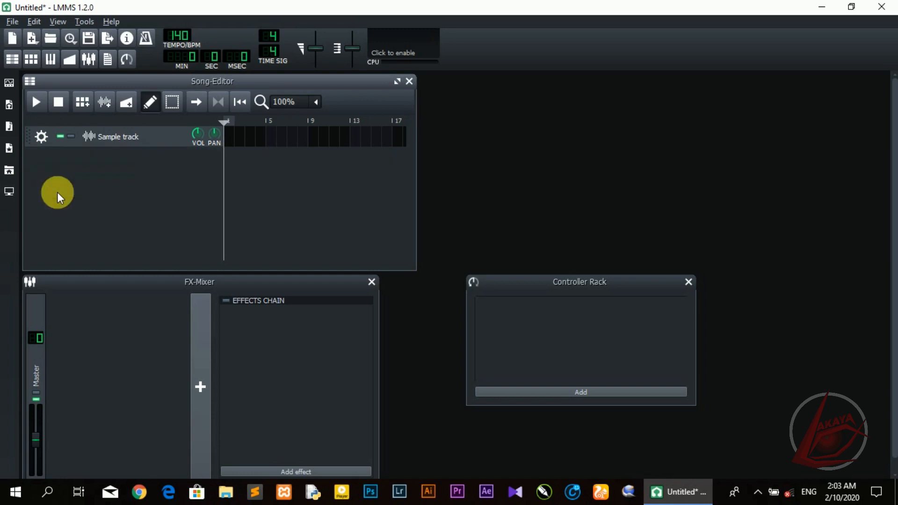
pyautogui.click(41, 136)
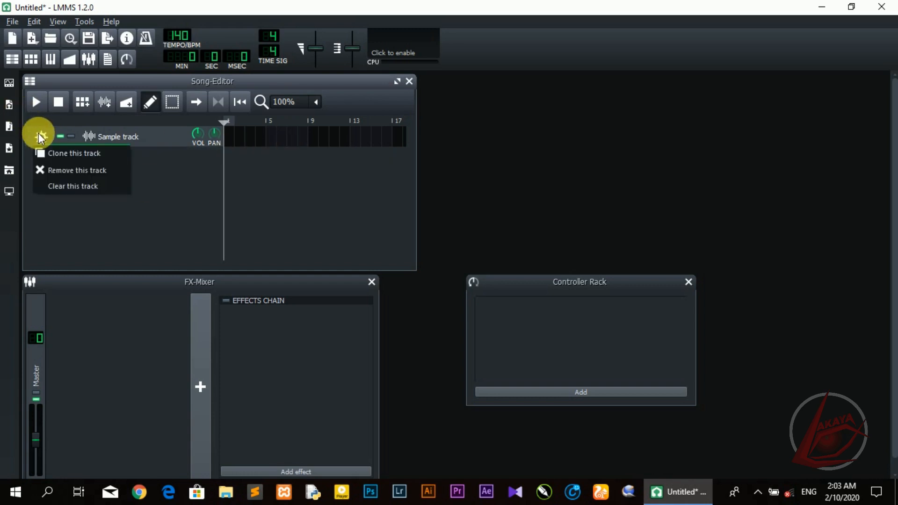
pyautogui.click(49, 169)
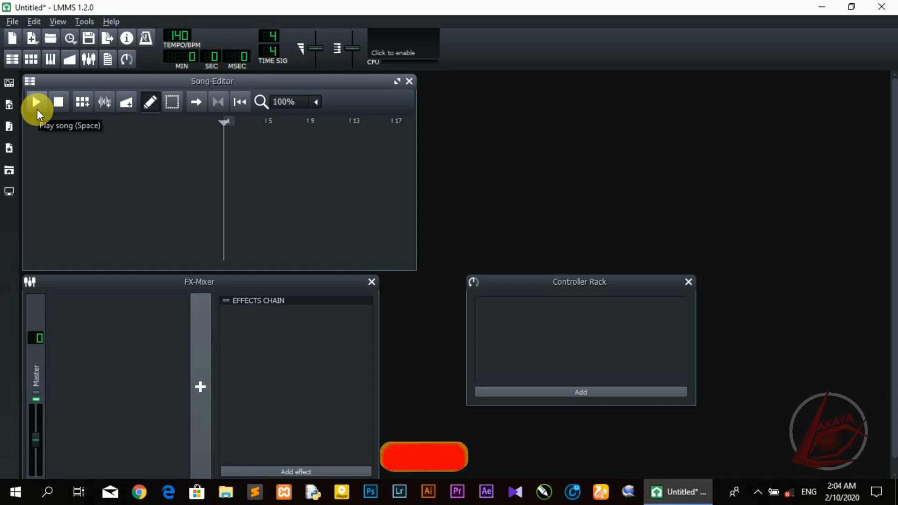
# Add a new beat/bassline track to the empty Song-Editor.
pyautogui.click(82, 102)
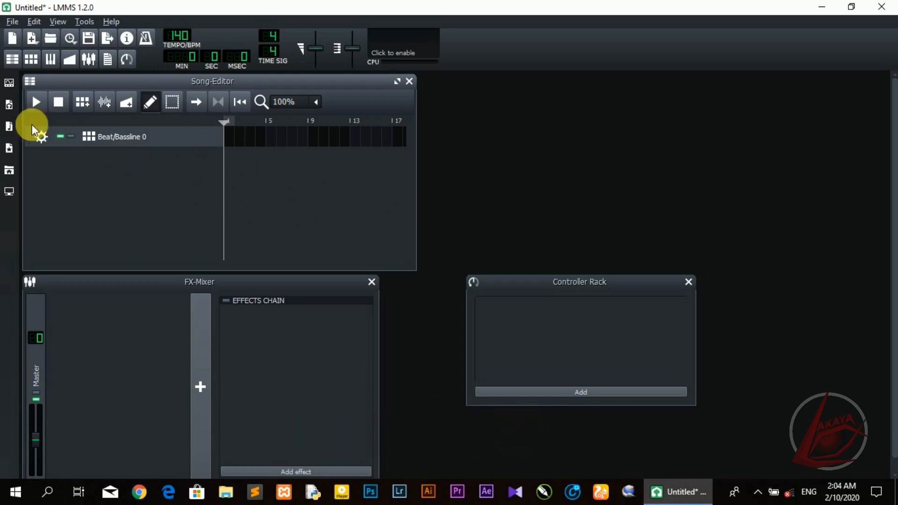
# Look at the empty Piano-Roll and the list of instrument plugins, closing each after viewing.
pyautogui.click(50, 59)
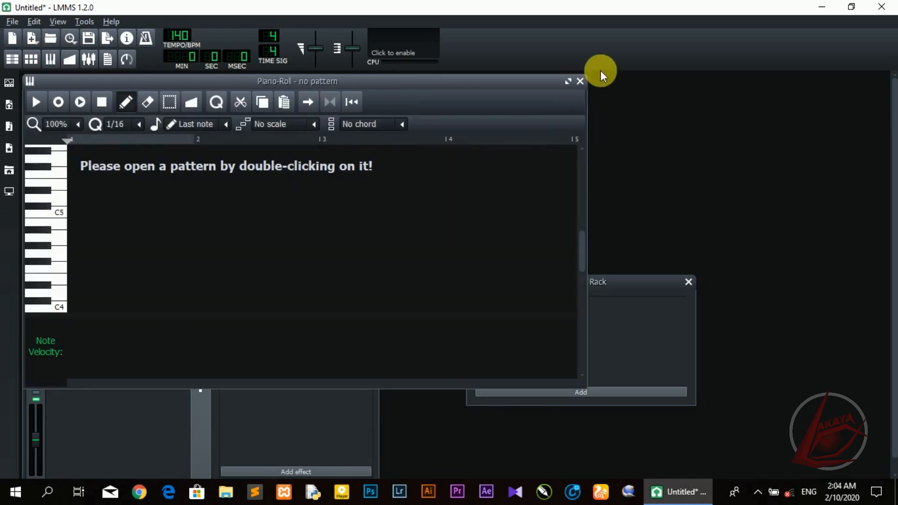
pyautogui.click(580, 82)
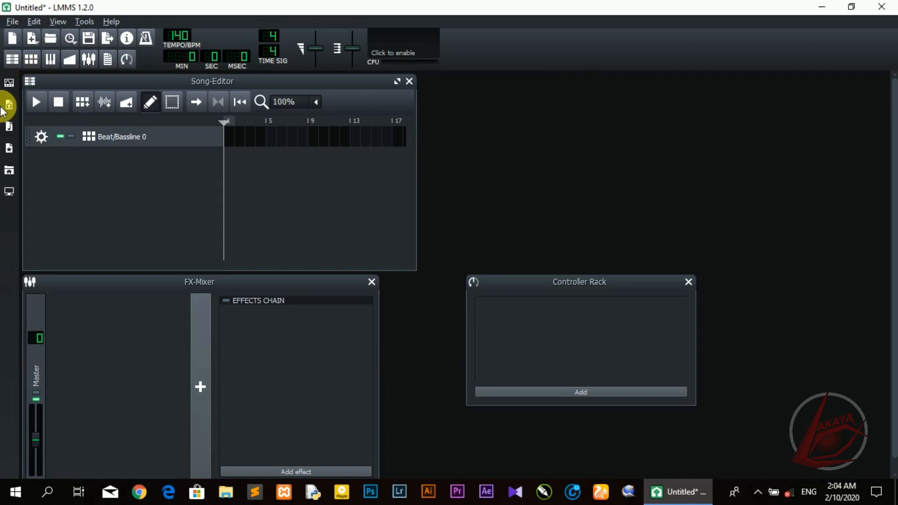
pyautogui.click(9, 83)
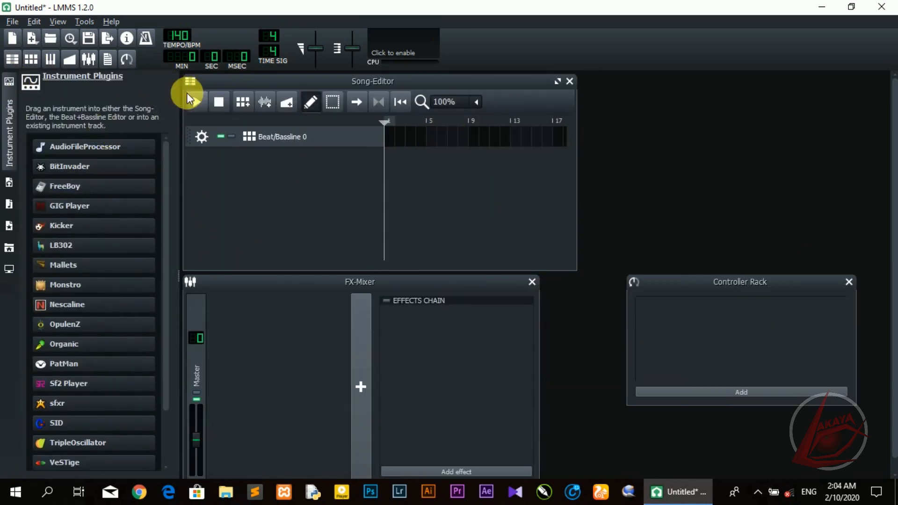
pyautogui.click(8, 103)
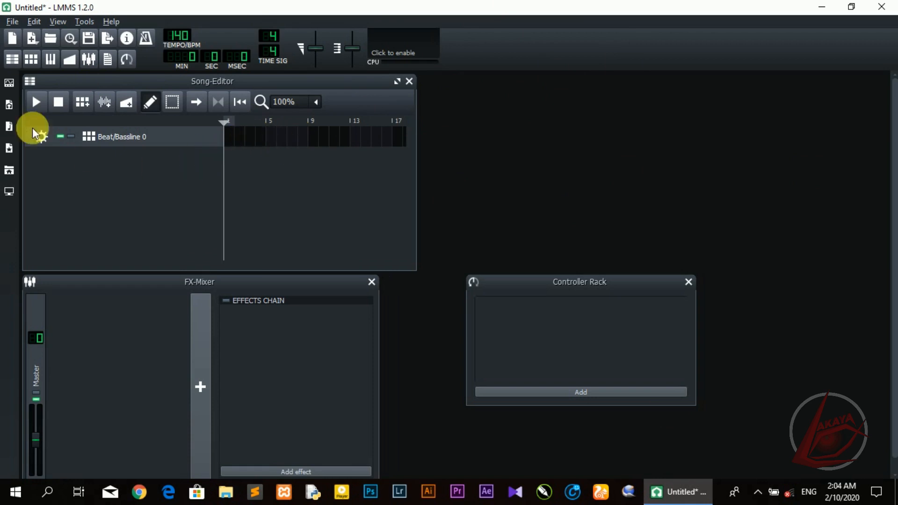
pyautogui.click(49, 59)
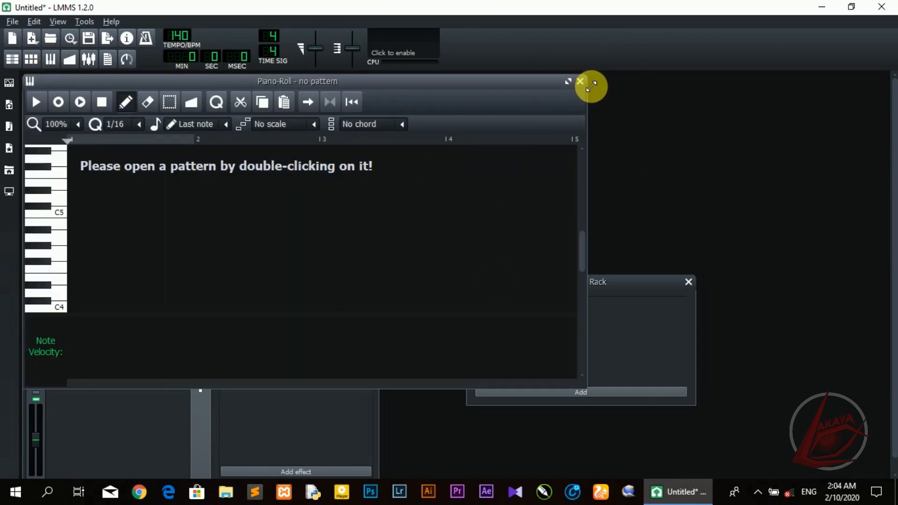
pyautogui.click(580, 81)
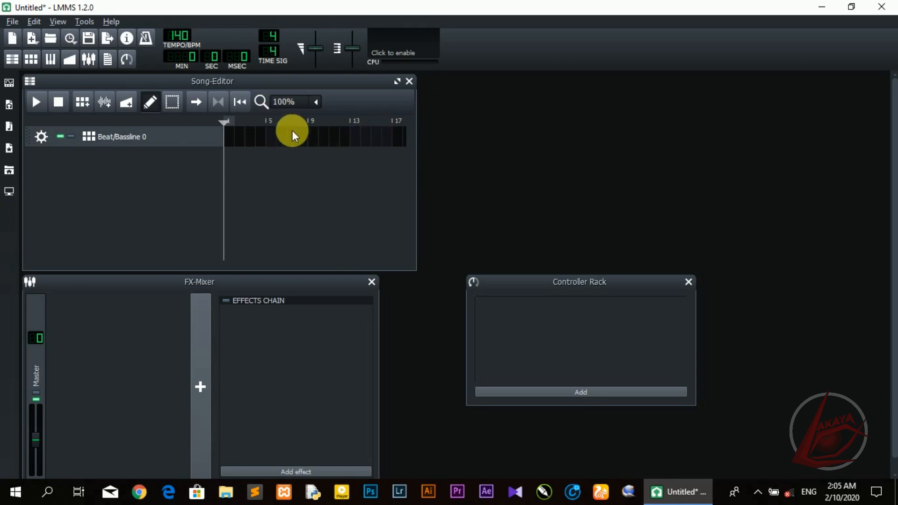
# Place a block at bar 1 of the Beat/Bassline 0 track and open it in the Beat+Bassline Editor.
pyautogui.click(184, 139)
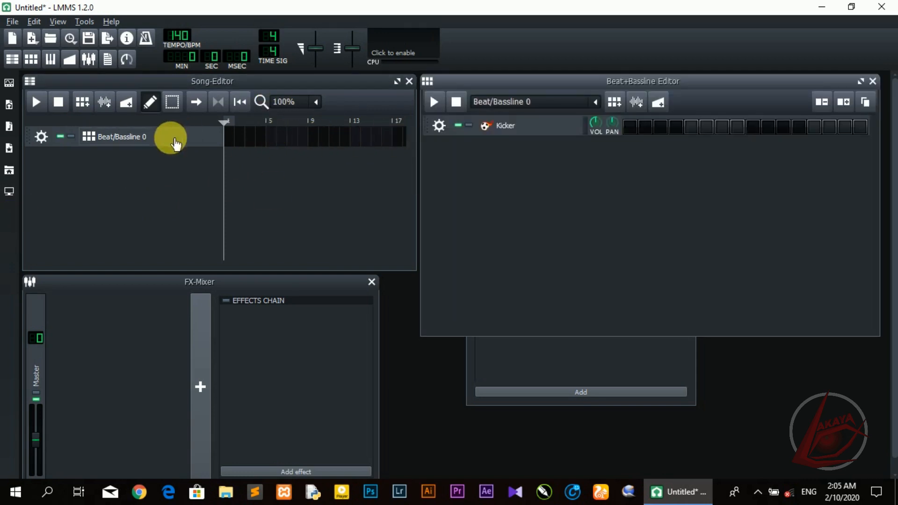
pyautogui.click(872, 83)
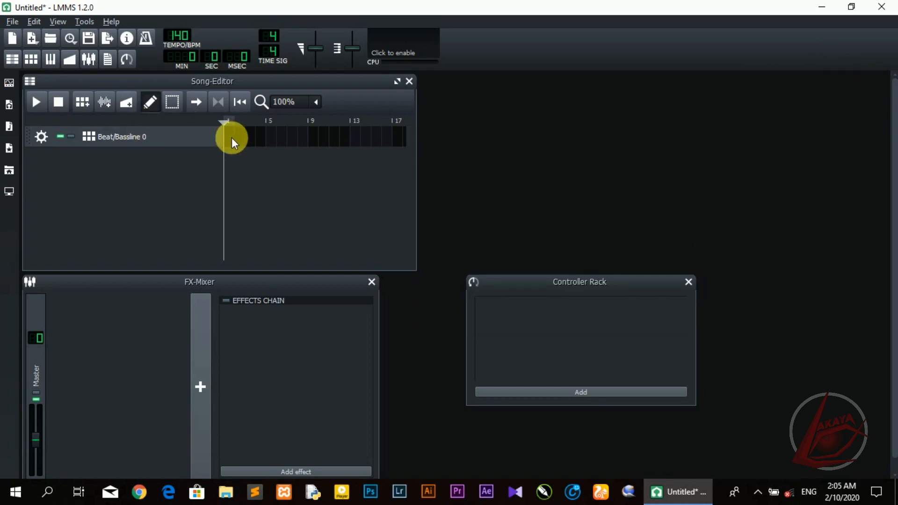
pyautogui.click(186, 137)
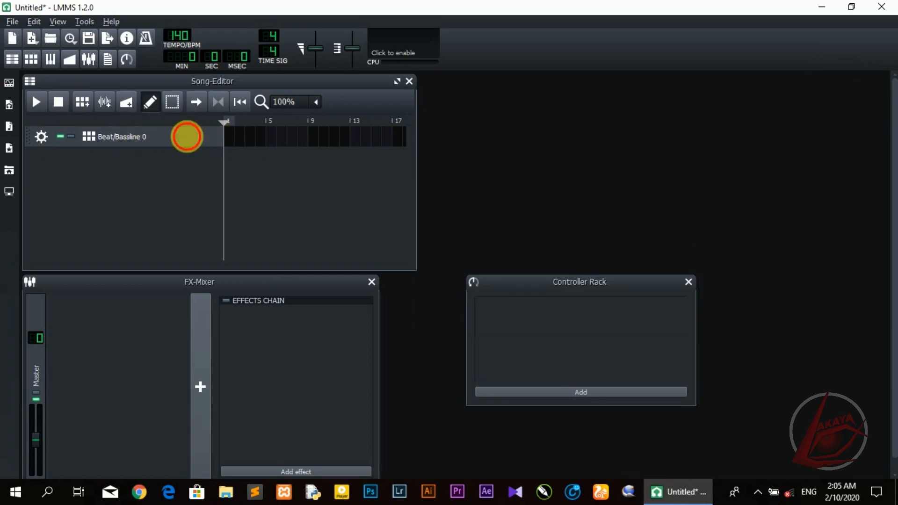
pyautogui.click(229, 143)
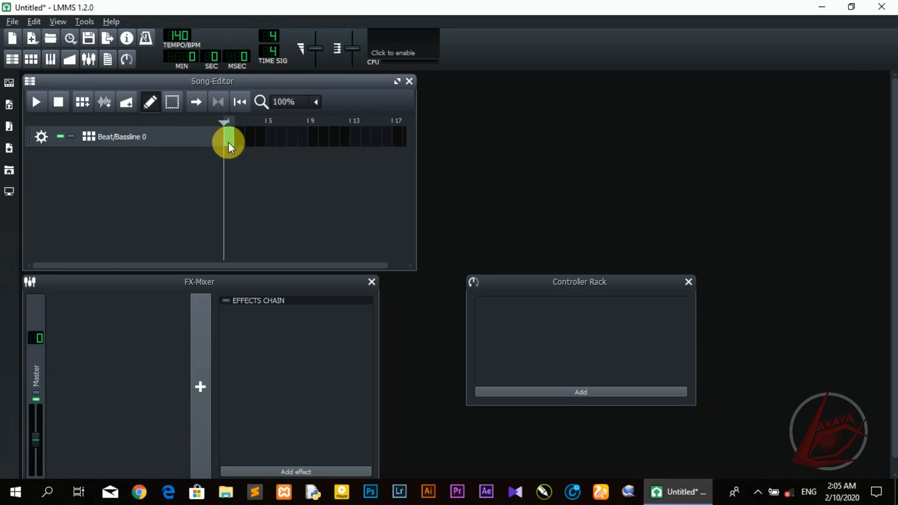
pyautogui.doubleClick(230, 138)
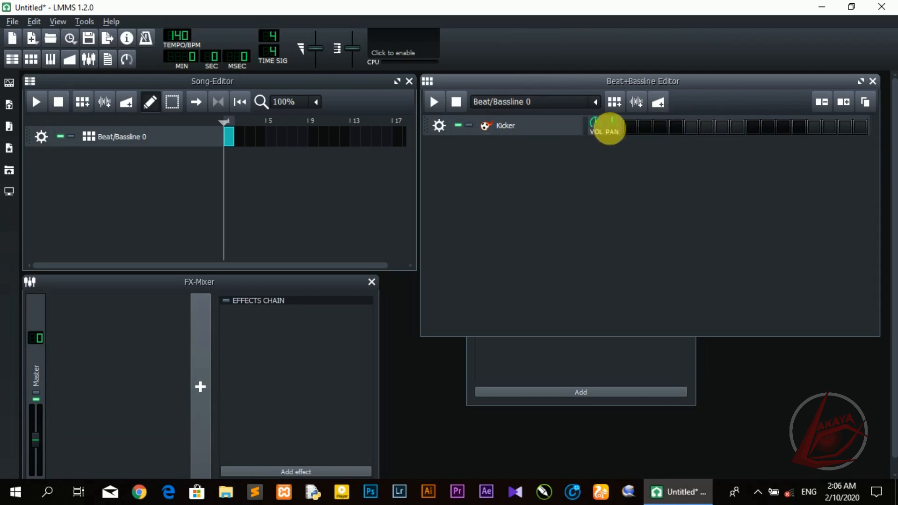
# Turn on the first beat step of the Kicker track and play the pattern to hear it.
pyautogui.click(629, 132)
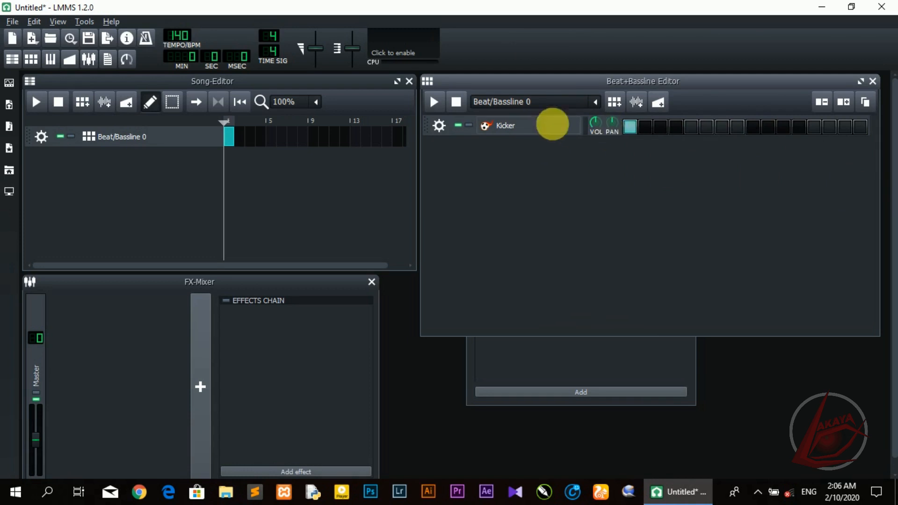
pyautogui.click(434, 103)
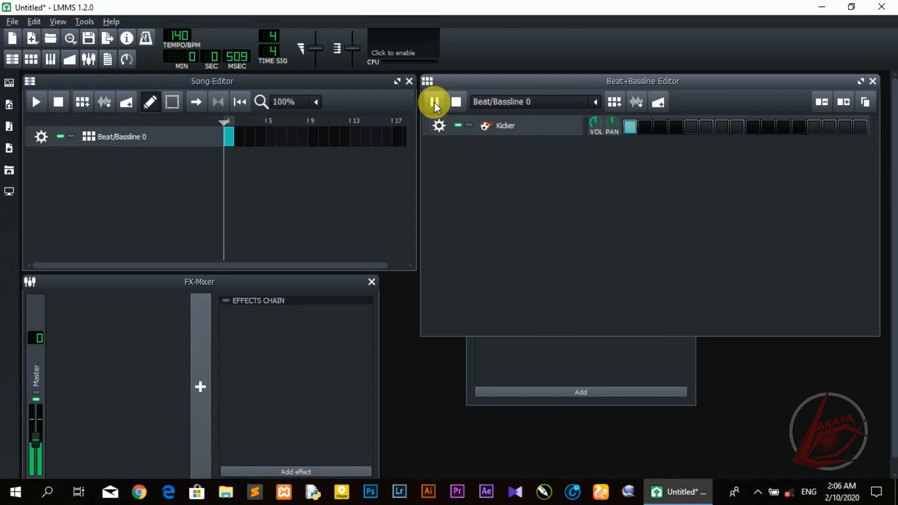
pyautogui.click(434, 104)
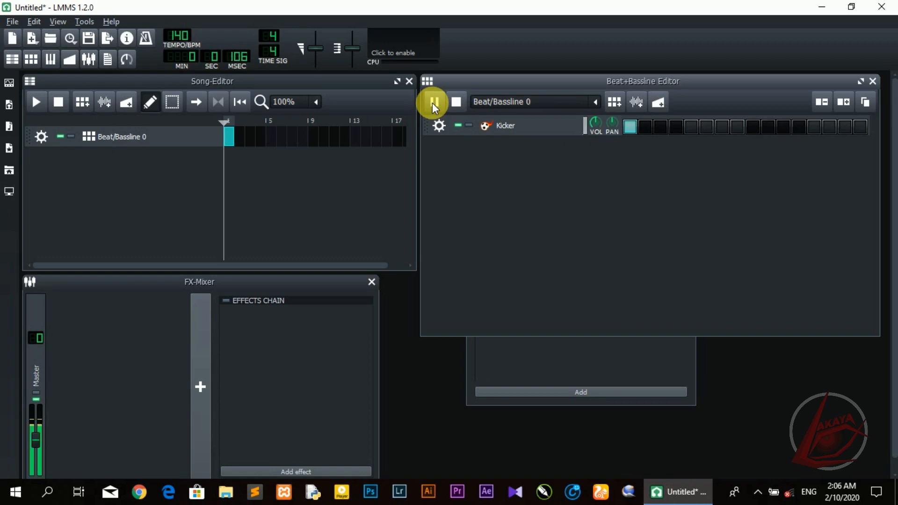
pyautogui.click(434, 104)
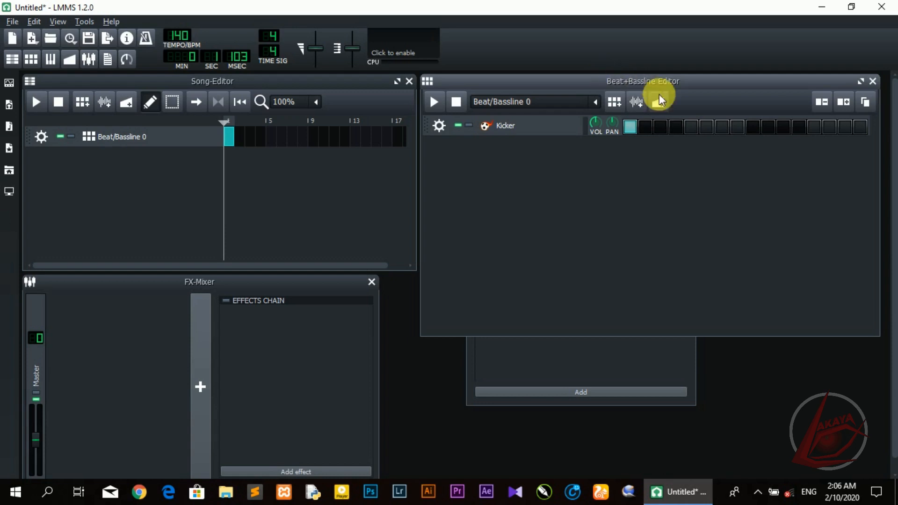
# Turn on beat steps 2, 4 and 9 of the Kicker track, playing the pattern between additions.
pyautogui.click(645, 127)
pyautogui.click(431, 104)
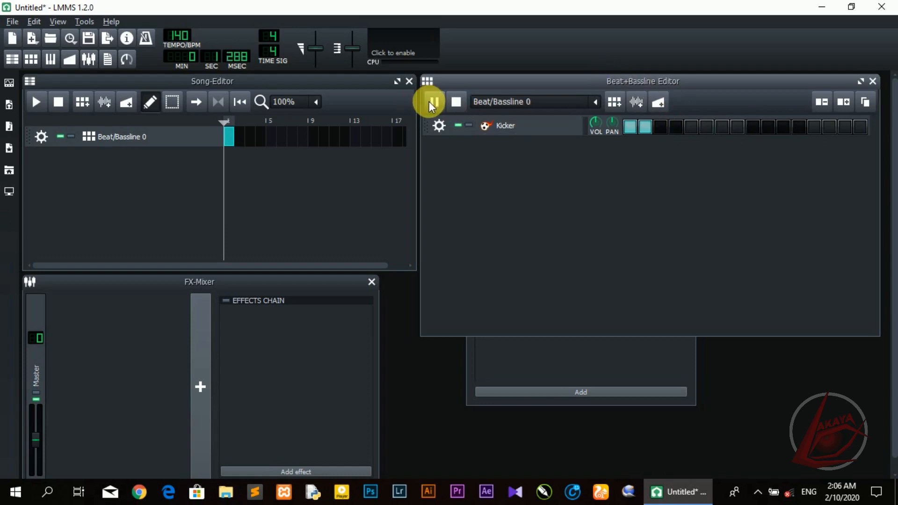
pyautogui.click(676, 127)
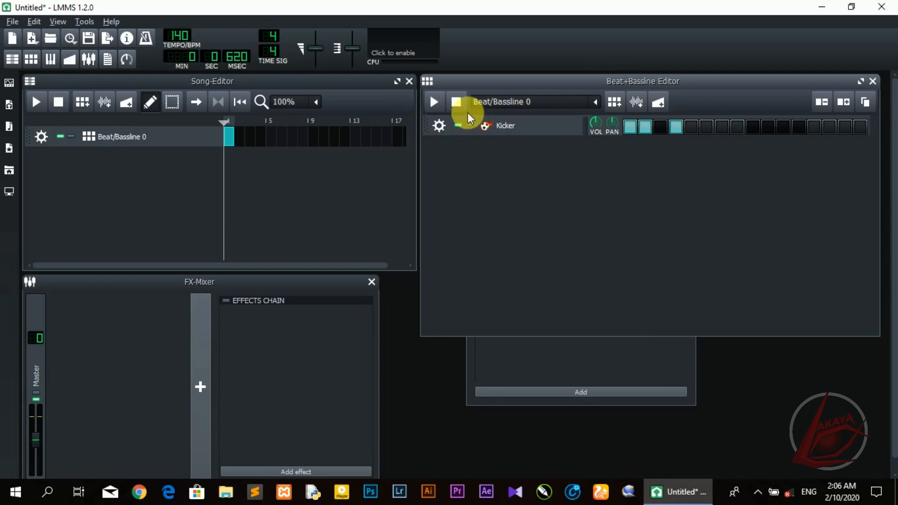
pyautogui.click(433, 103)
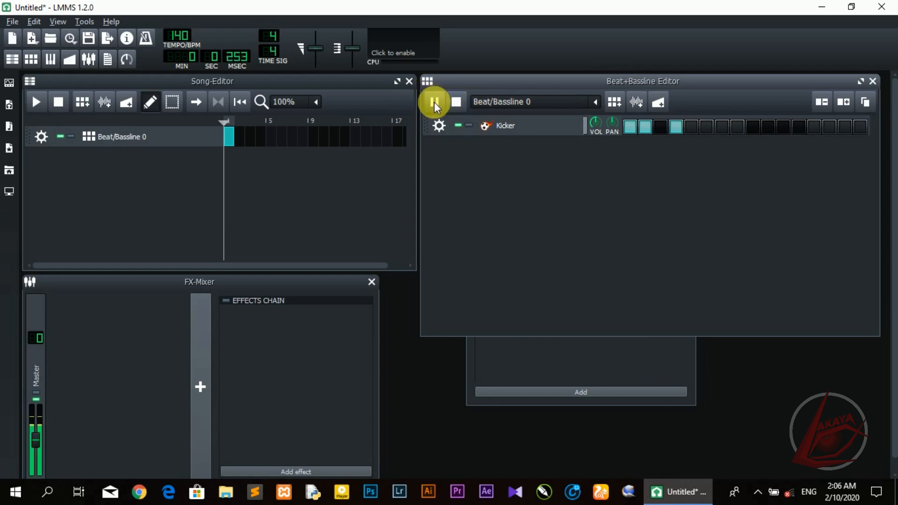
pyautogui.click(753, 126)
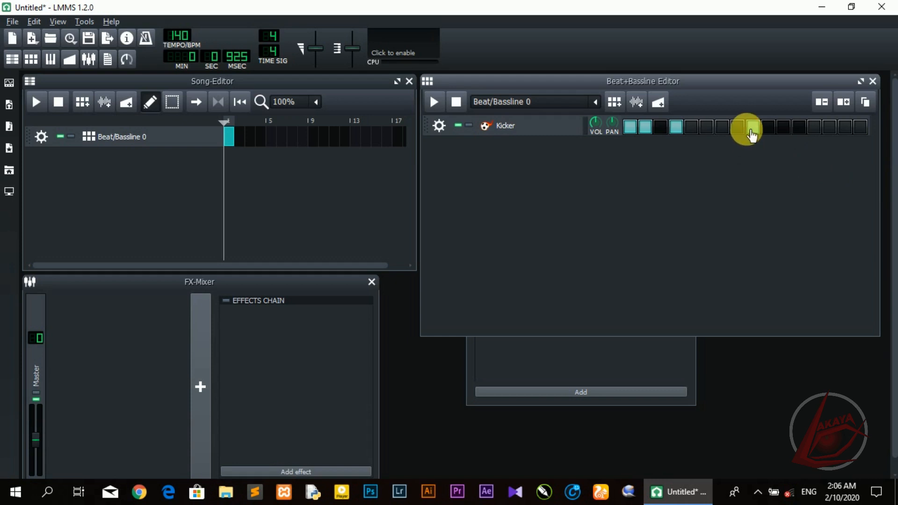
pyautogui.click(435, 103)
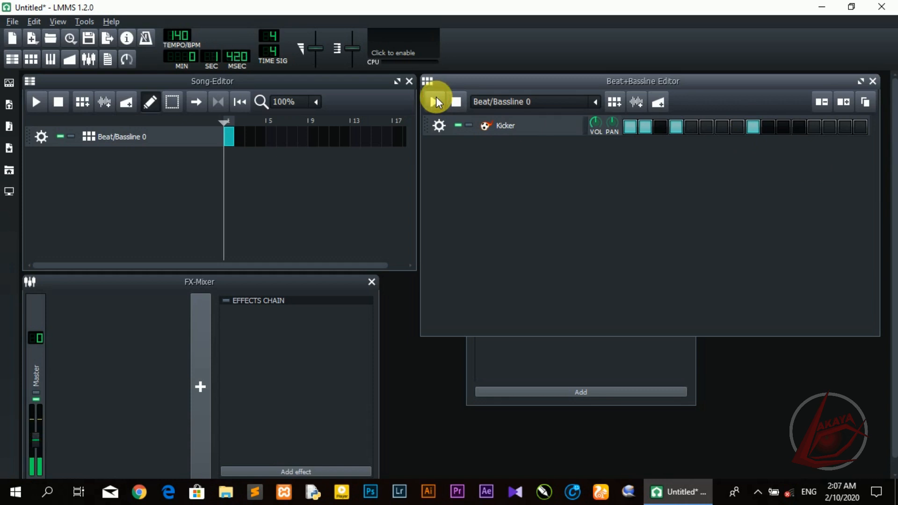
# Turn off beat steps 1, 2, 4 and 9 of the Kicker track to clear its pattern.
pyautogui.click(629, 127)
pyautogui.click(644, 127)
pyautogui.click(676, 127)
pyautogui.click(752, 126)
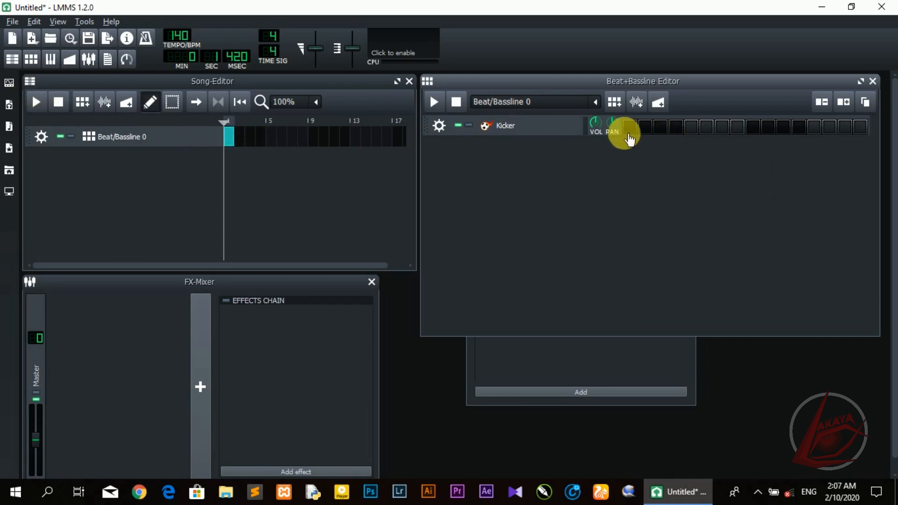
# Look at the My Home folders and the My Presets list, closing the browser after viewing.
pyautogui.click(8, 169)
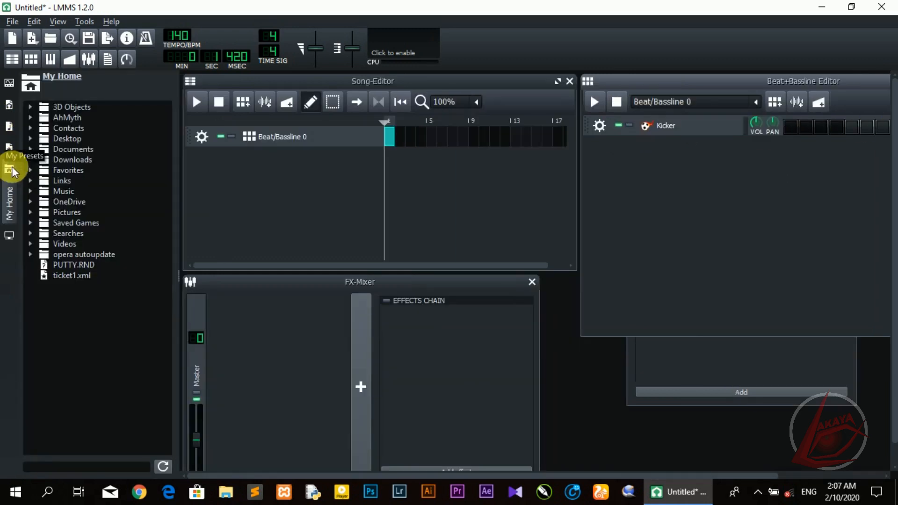
pyautogui.click(7, 171)
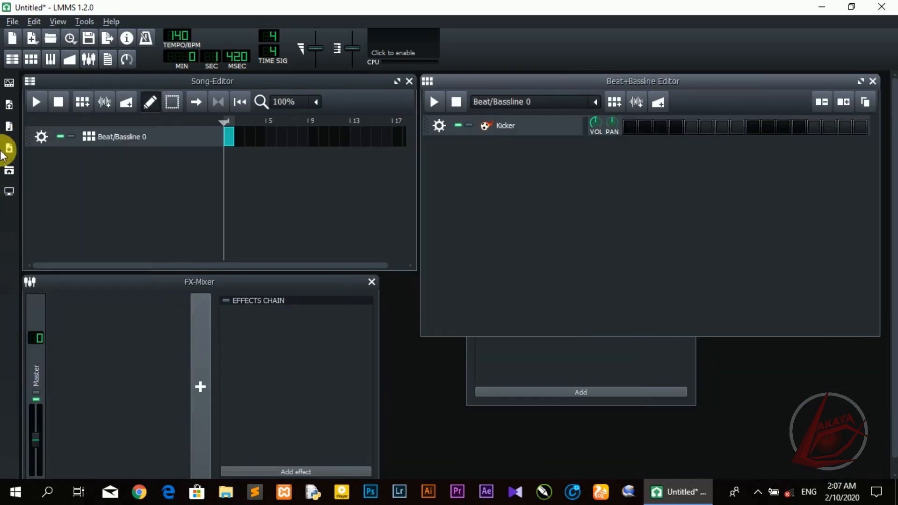
pyautogui.click(9, 173)
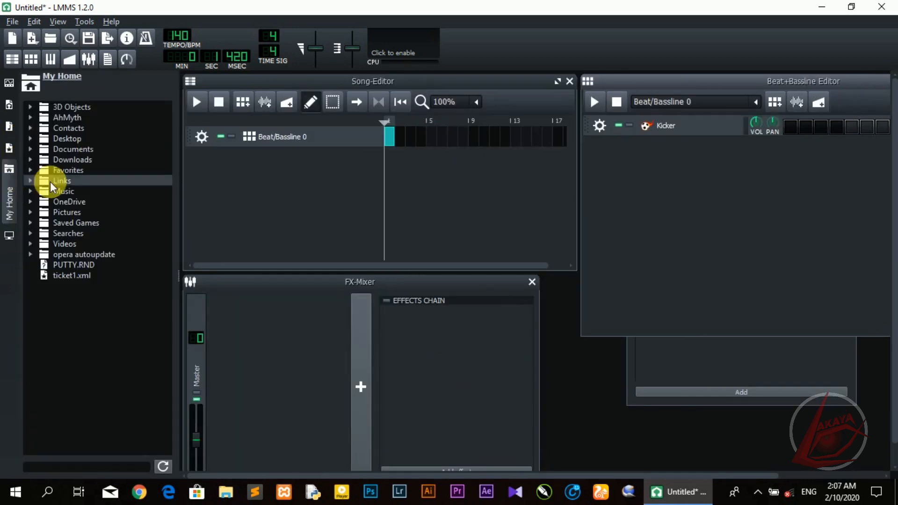
pyautogui.click(9, 146)
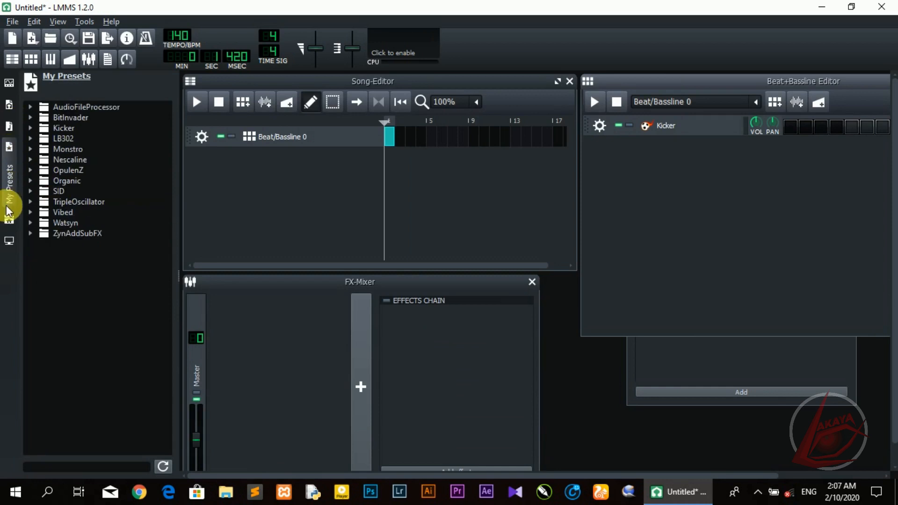
pyautogui.click(9, 178)
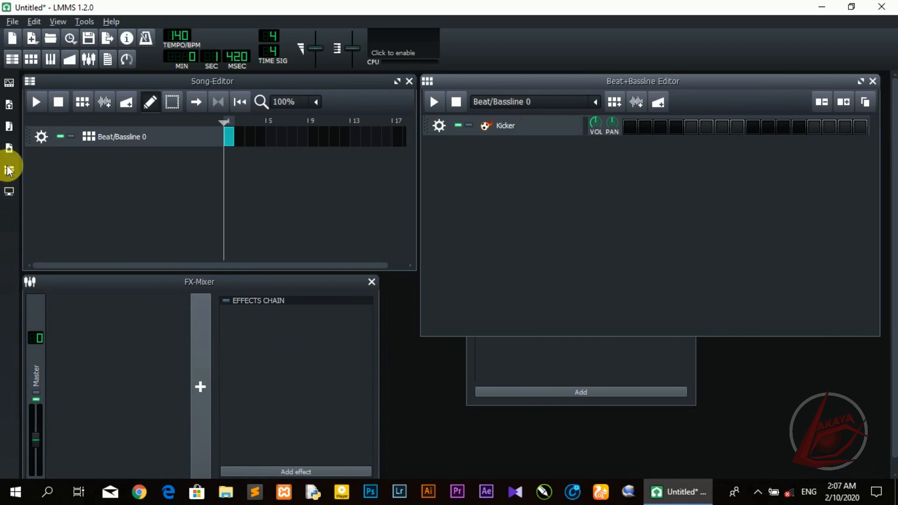
# Show the My Presets browser and move the Beat+Bassline Editor so that its whole step grid fits in the workspace.
pyautogui.click(9, 150)
pyautogui.click(9, 149)
pyautogui.click(8, 149)
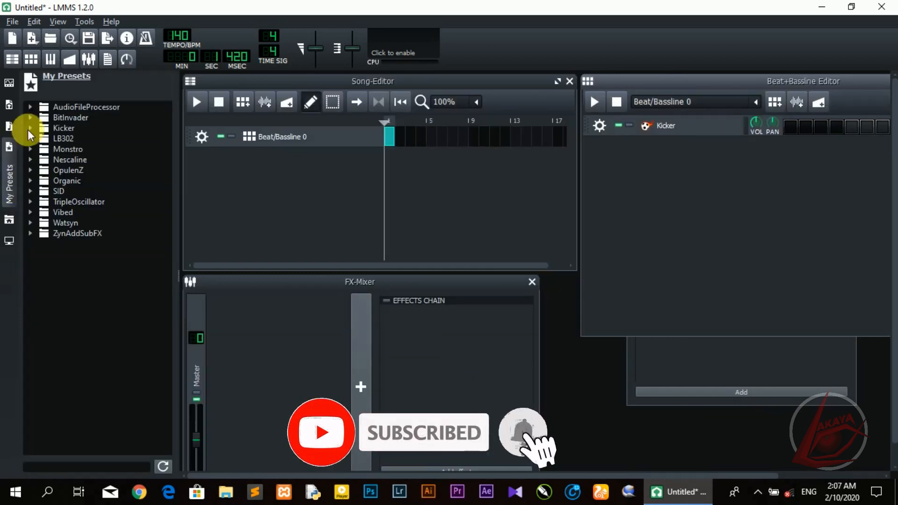
pyautogui.moveTo(696, 80); pyautogui.dragTo(421, 128)
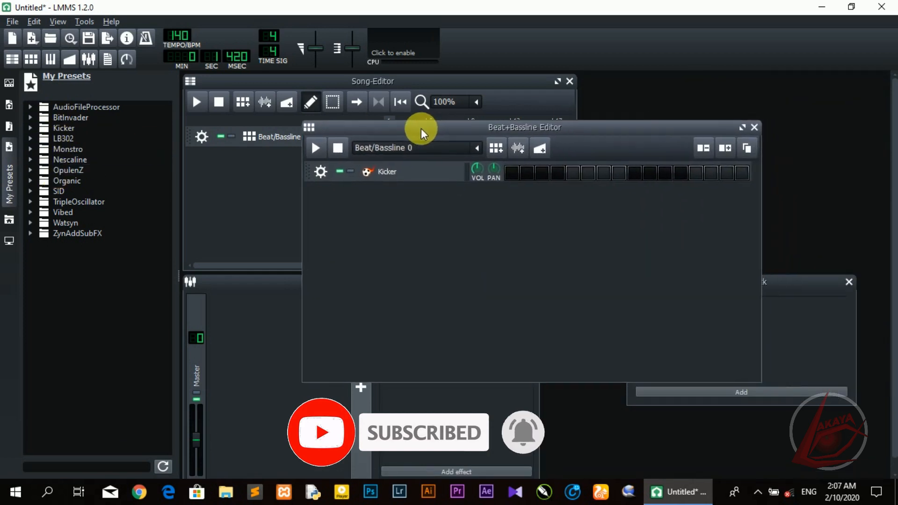
# Audition the AudioFileProcessor presets Erazor, Fat-Reversed-Kick, Kick-4-your-Subwoofer and orion, and collapse the folder when done.
pyautogui.click(48, 107)
pyautogui.click(29, 108)
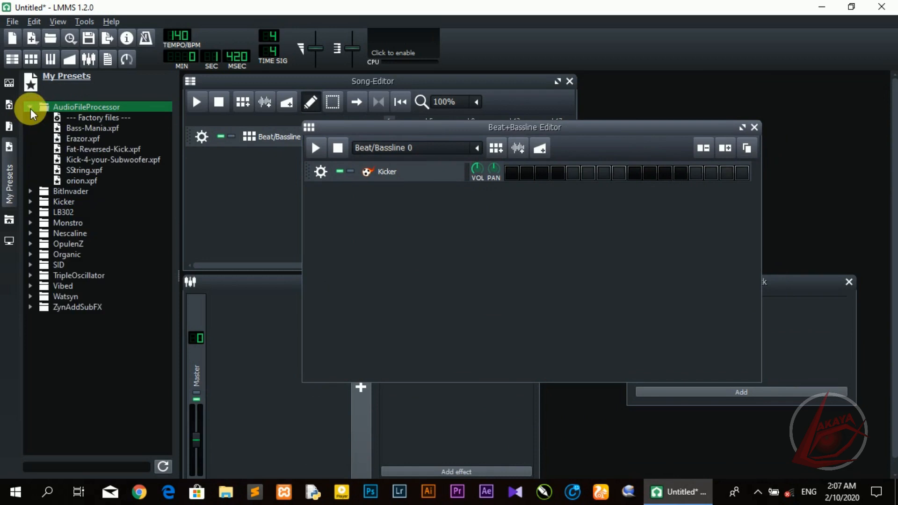
pyautogui.click(30, 109)
pyautogui.click(30, 108)
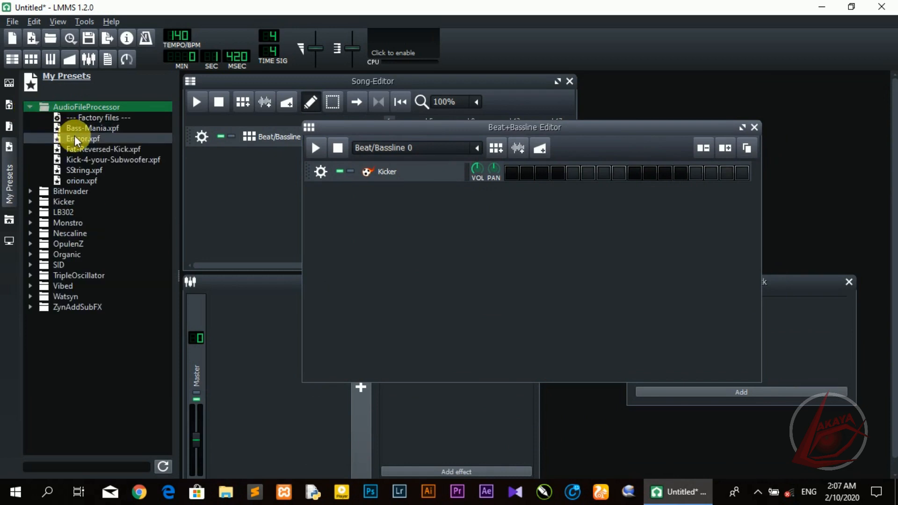
pyautogui.click(74, 136)
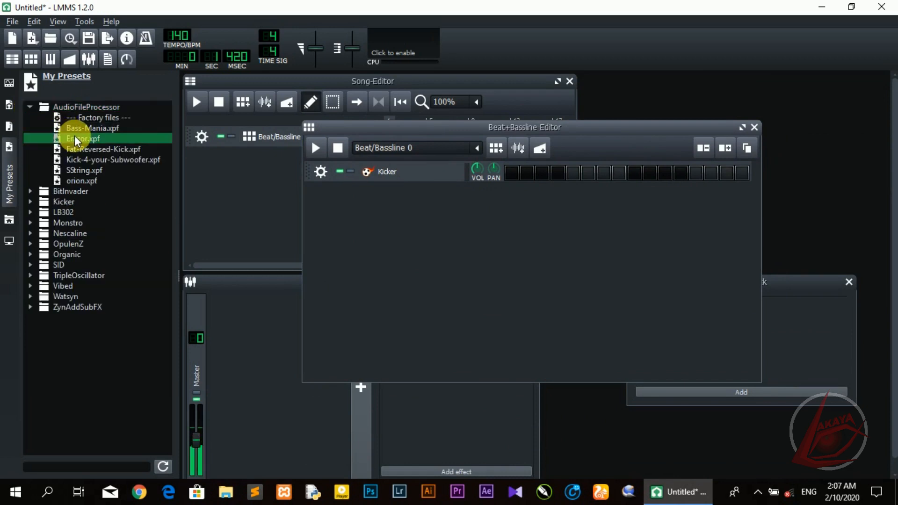
pyautogui.click(31, 104)
pyautogui.click(30, 105)
pyautogui.click(103, 149)
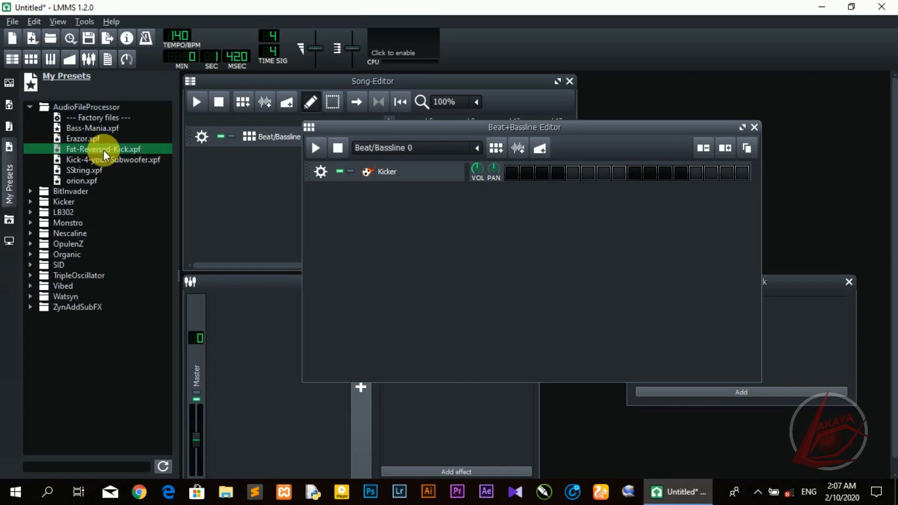
pyautogui.click(77, 159)
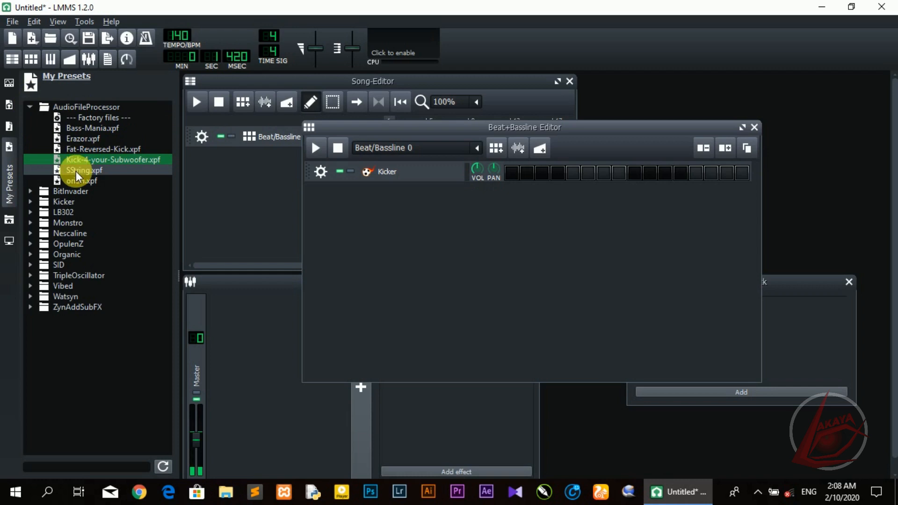
pyautogui.click(75, 181)
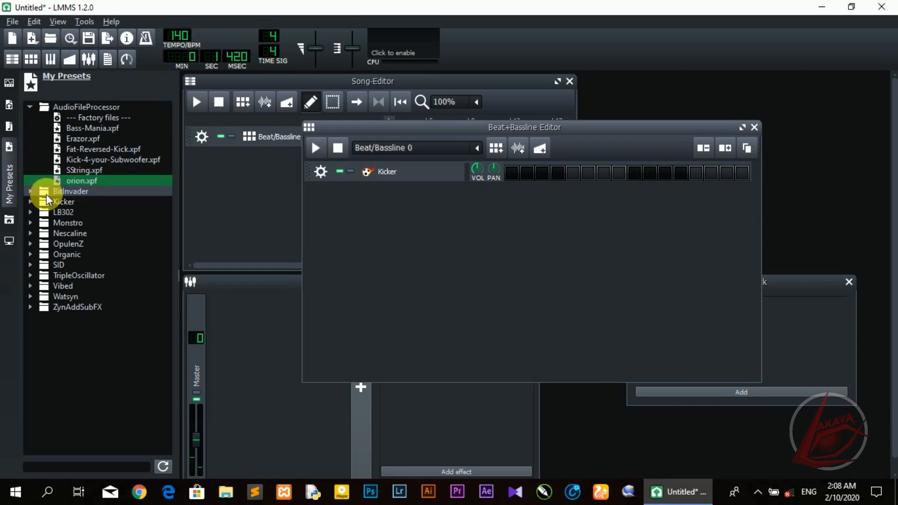
pyautogui.click(26, 113)
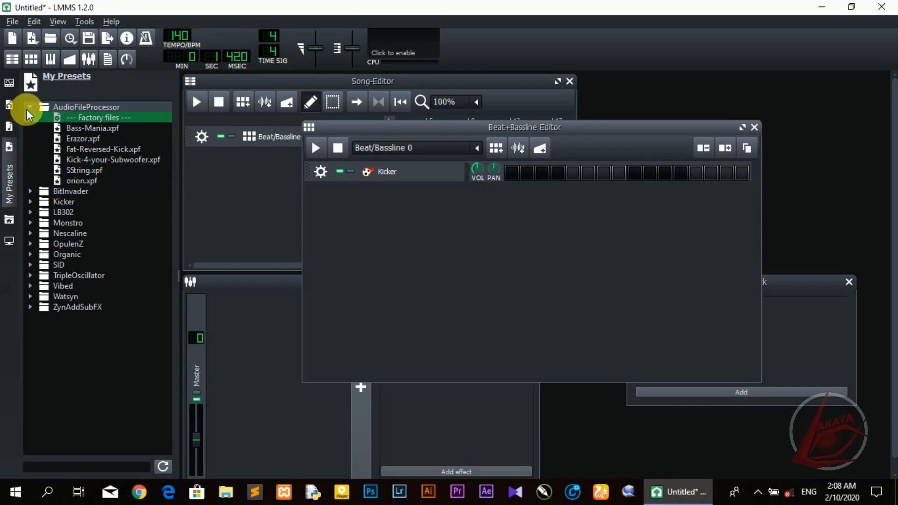
pyautogui.click(26, 108)
# Audition BitInvader presets such as bell, alien_strings and spacefx, and try to place spacefx in the Beat+Bassline Editor.
pyautogui.click(31, 119)
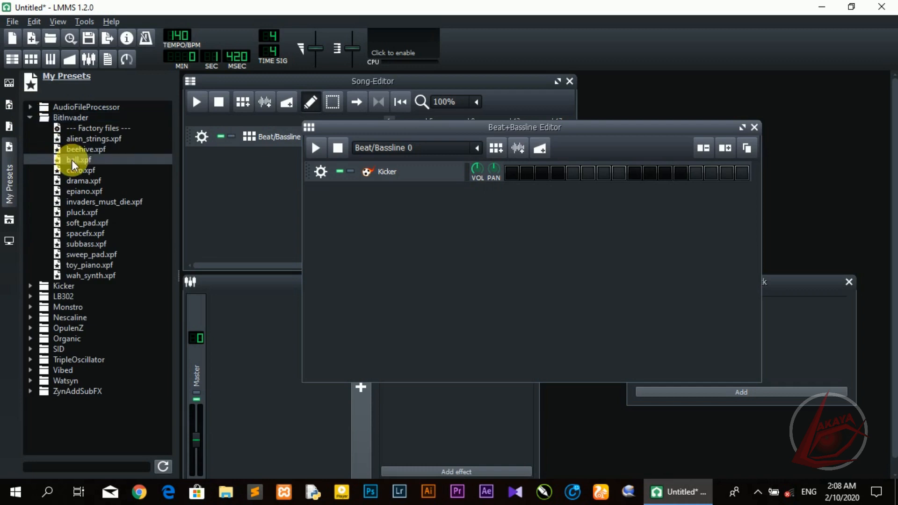
pyautogui.click(72, 160)
pyautogui.click(73, 176)
pyautogui.click(81, 139)
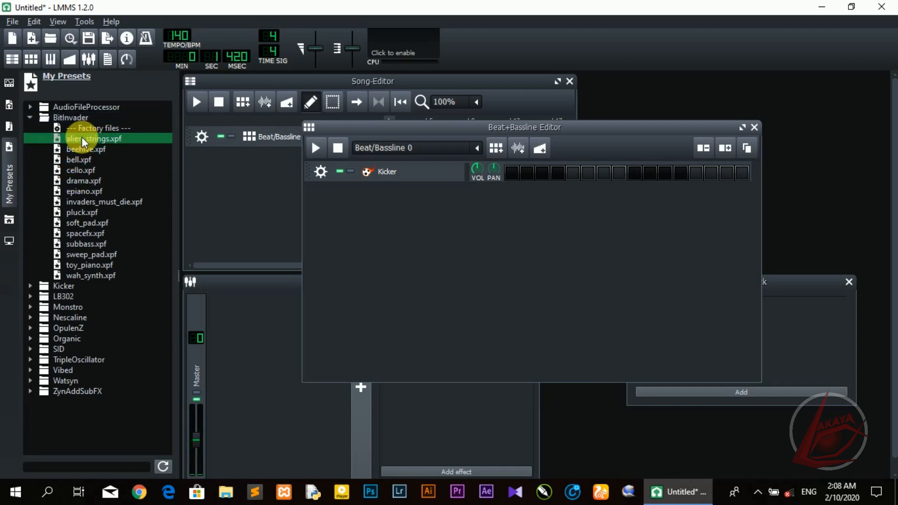
pyautogui.moveTo(74, 233); pyautogui.dragTo(590, 189)
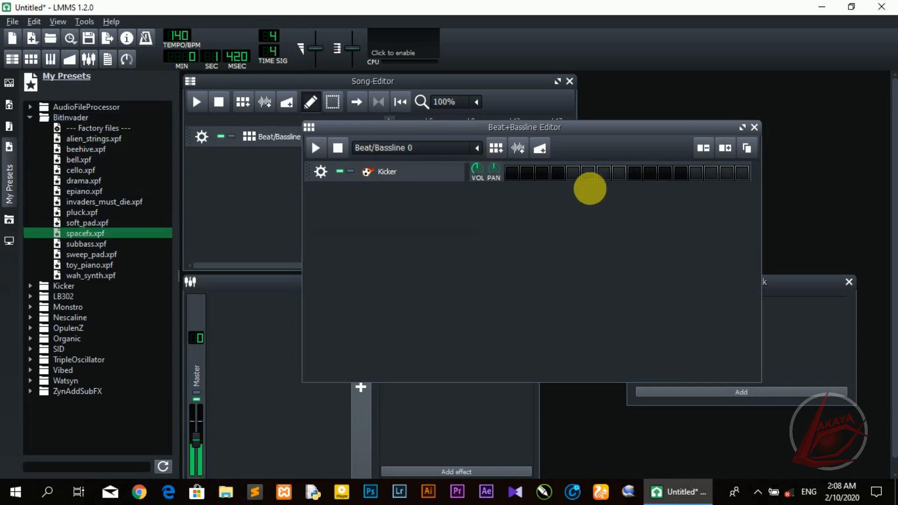
# Add the BitInvader preset sweep_pad as a track in the Beat+Bassline Editor and audition wah_synth.
pyautogui.click(102, 254)
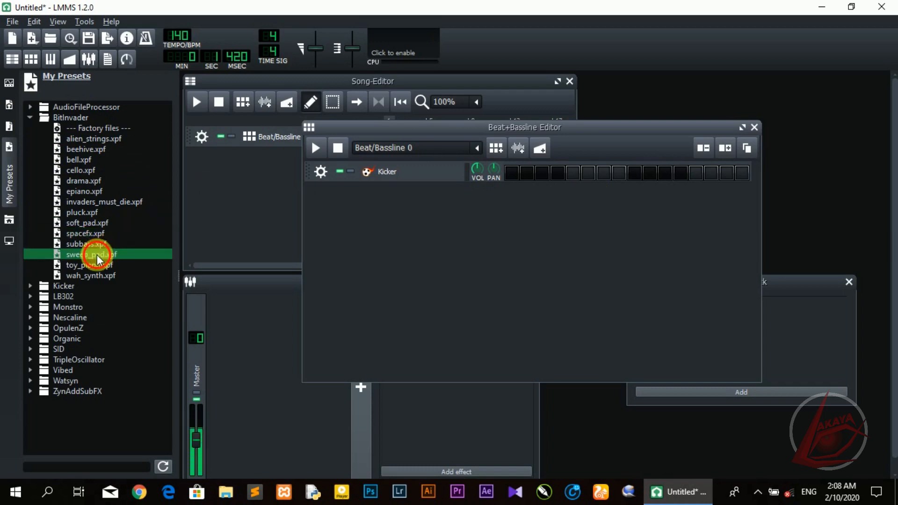
pyautogui.doubleClick(97, 255)
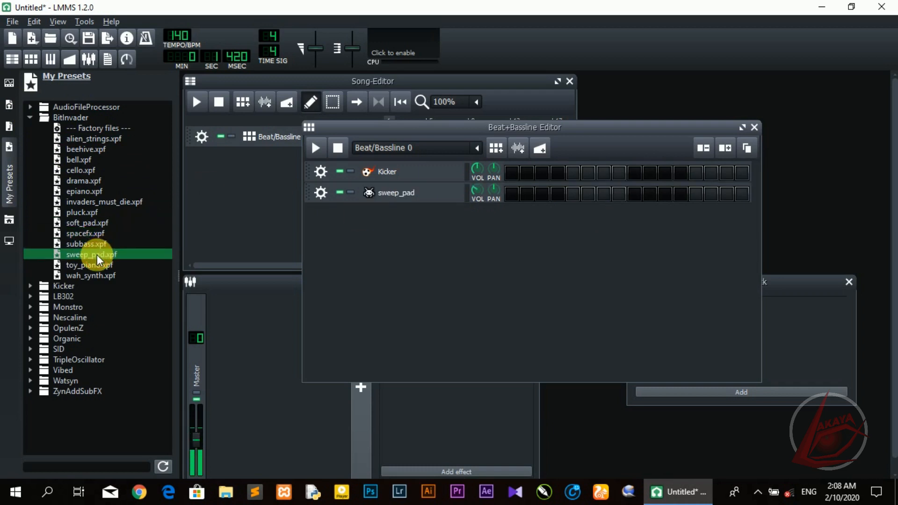
pyautogui.click(74, 277)
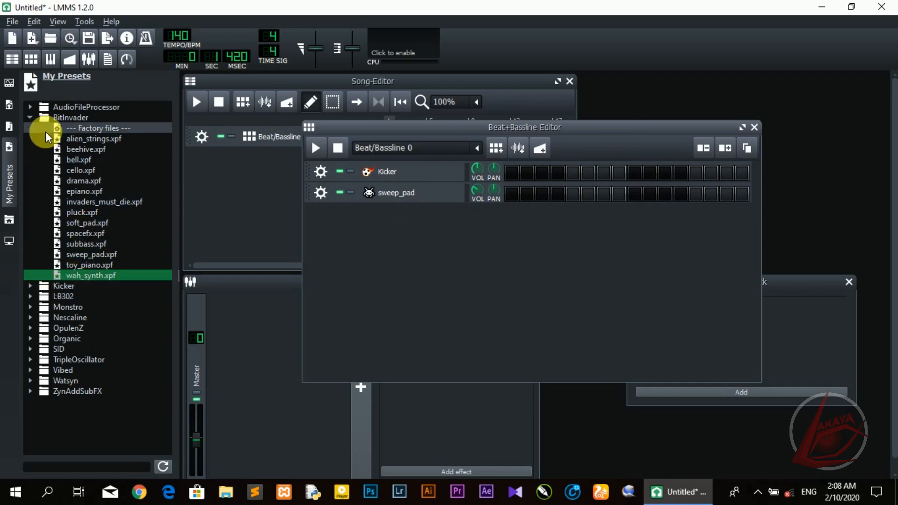
pyautogui.click(30, 117)
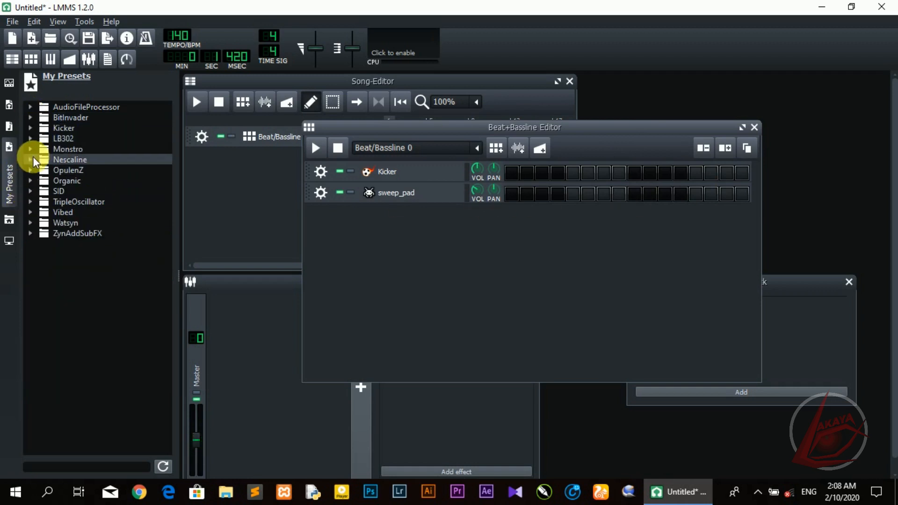
# Add the Kicker presets HihatClosed and KickPower as tracks in the Beat+Bassline Editor and audition SnareMarch.
pyautogui.click(31, 128)
pyautogui.click(102, 170)
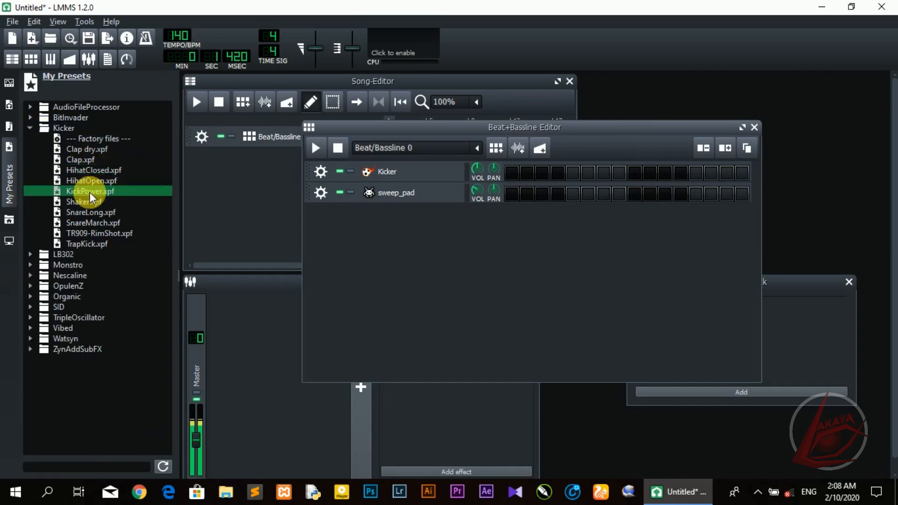
pyautogui.doubleClick(103, 171)
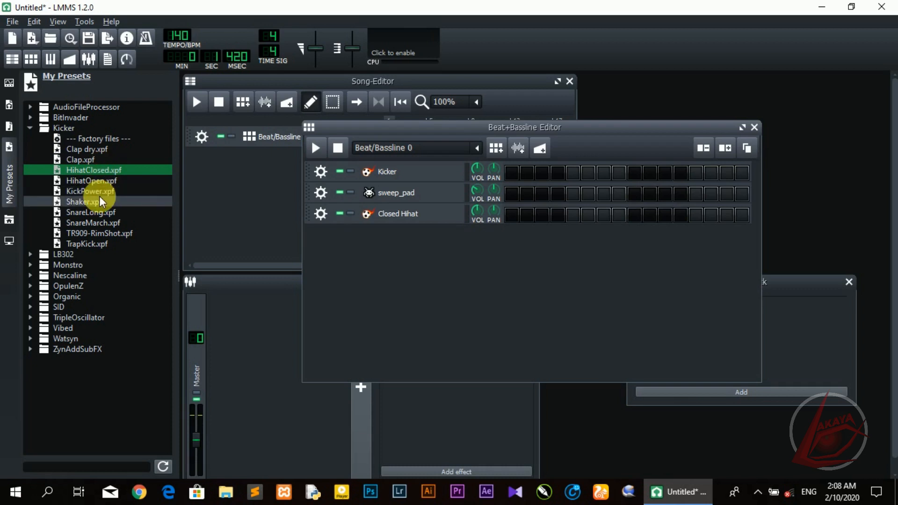
pyautogui.doubleClick(93, 191)
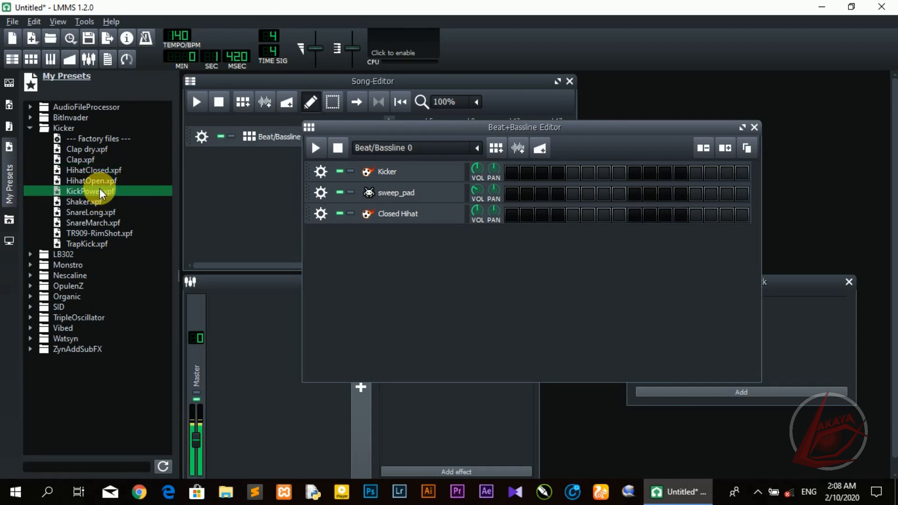
pyautogui.click(85, 225)
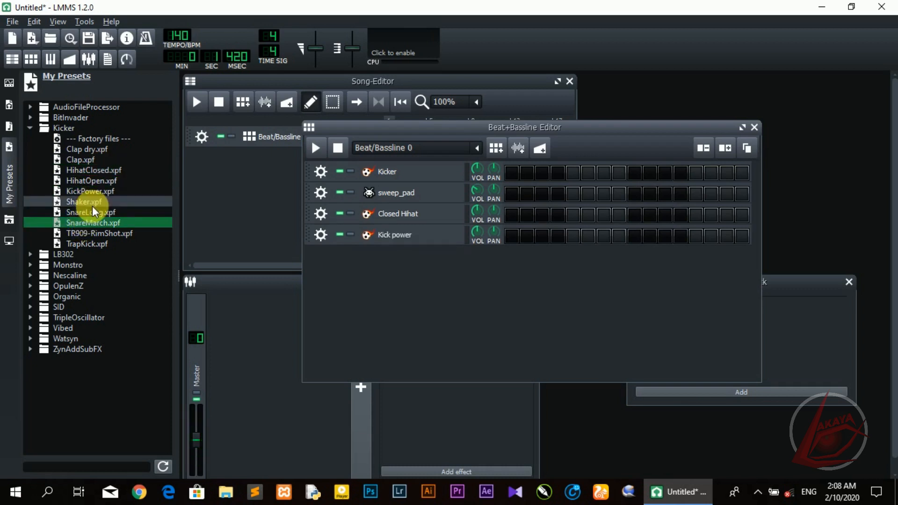
# Audition the Kicker presets Shaker, TR909-RimShot and TrapKick, and add SnareMarch as a track in the Beat+Bassline Editor.
pyautogui.click(92, 204)
pyautogui.click(89, 234)
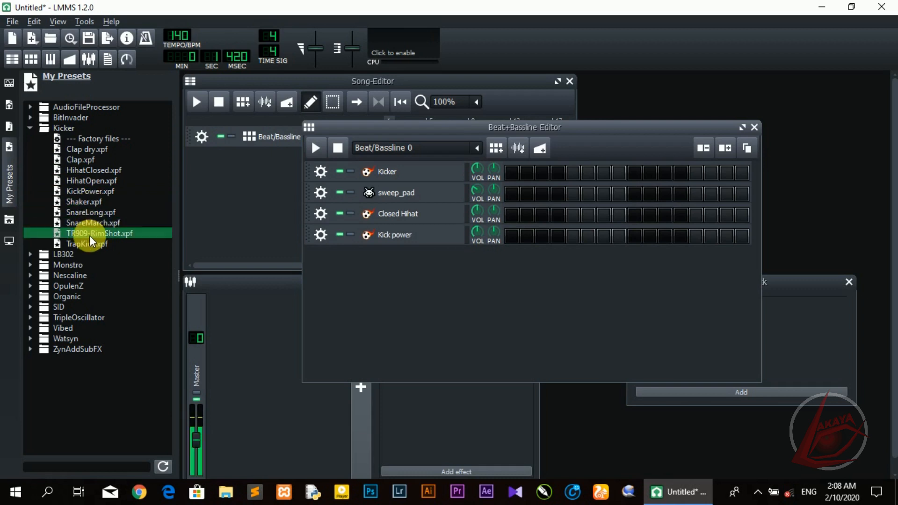
pyautogui.click(92, 243)
pyautogui.click(99, 232)
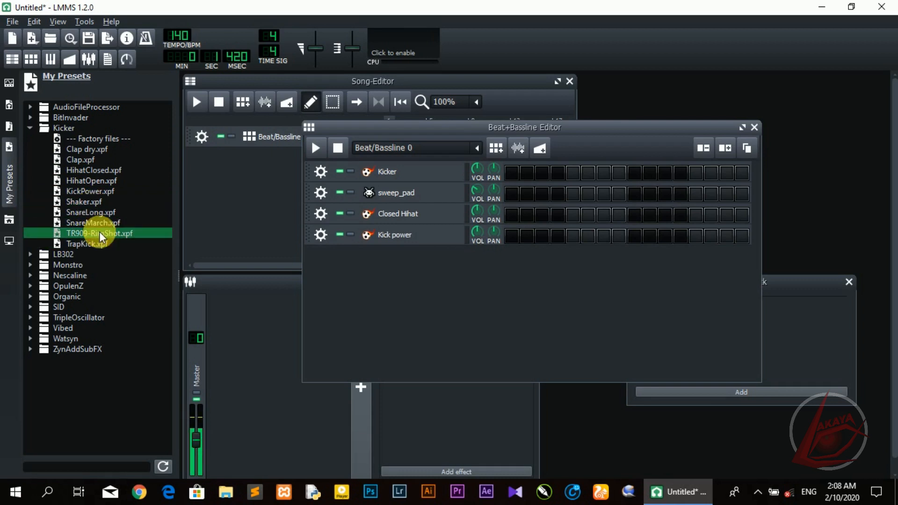
pyautogui.click(108, 222)
pyautogui.doubleClick(111, 223)
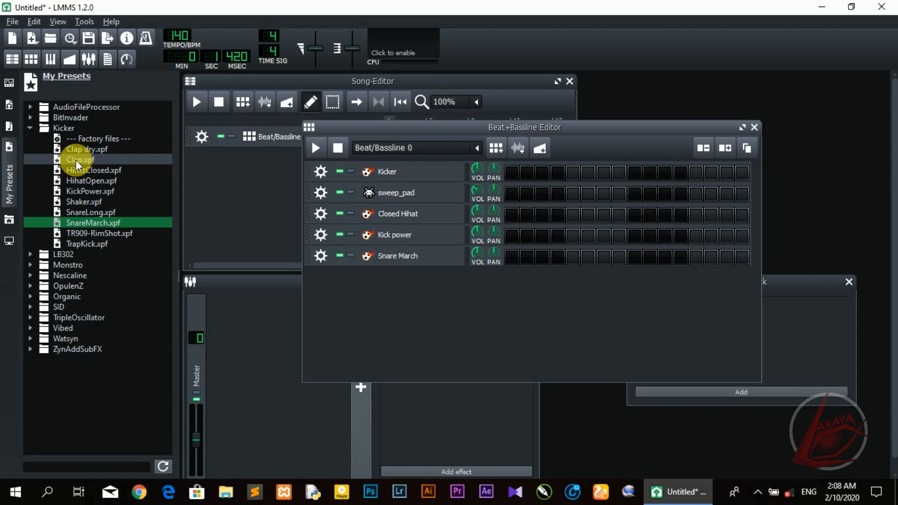
# Audition the TrapKick preset, collapse the Kicker folder and look through the Nescaline presets.
pyautogui.click(98, 243)
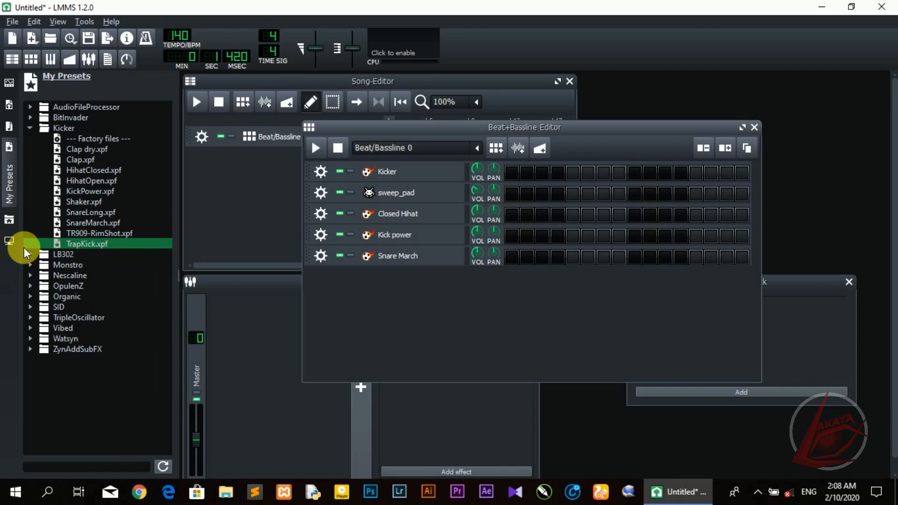
pyautogui.click(29, 127)
pyautogui.click(31, 159)
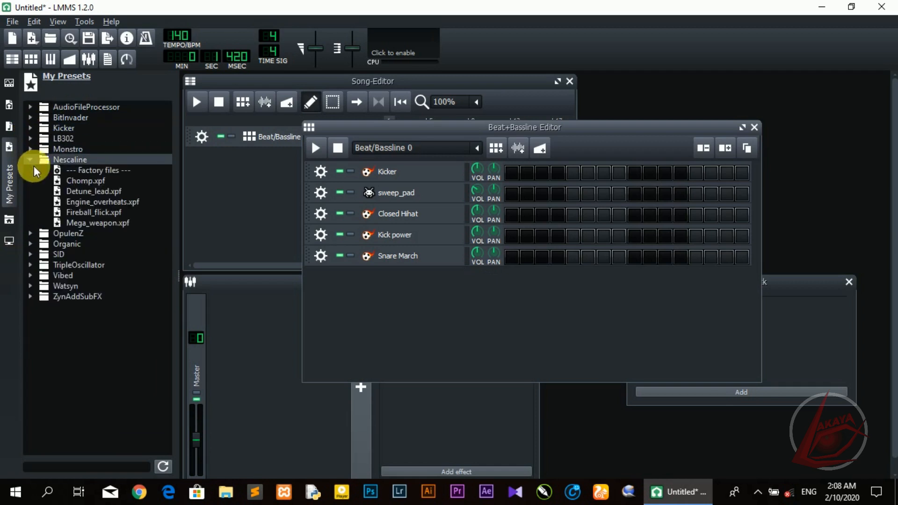
pyautogui.click(31, 160)
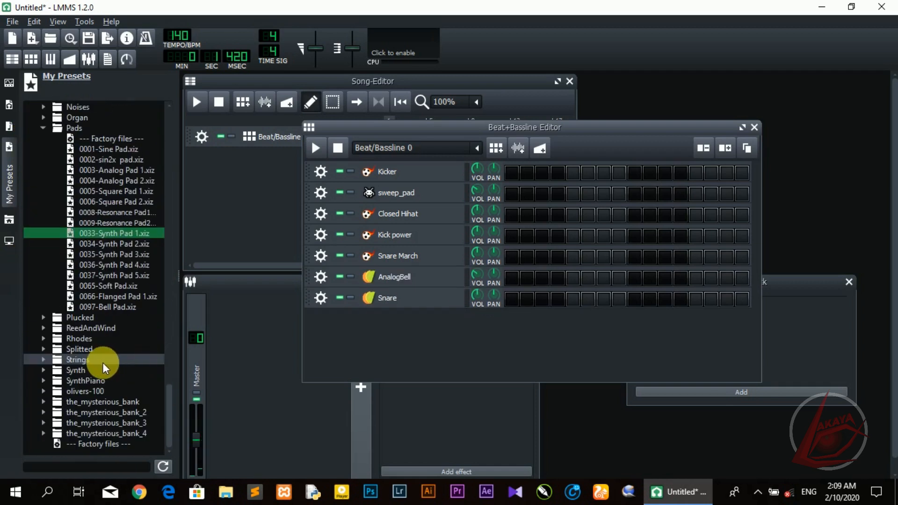
# Browse and audition more ZynAddSubFX presets, starting with the Plucked folder, and return to the start of the preset list.
pyautogui.click(43, 318)
pyautogui.click(79, 350)
pyautogui.scroll(-4, 87, 355)
pyautogui.doubleClick(50, 350)
pyautogui.click(77, 371)
pyautogui.click(81, 393)
pyautogui.scroll(-2, 60, 397)
pyautogui.scroll(9, 76, 357)
pyautogui.scroll(15, 78, 353)
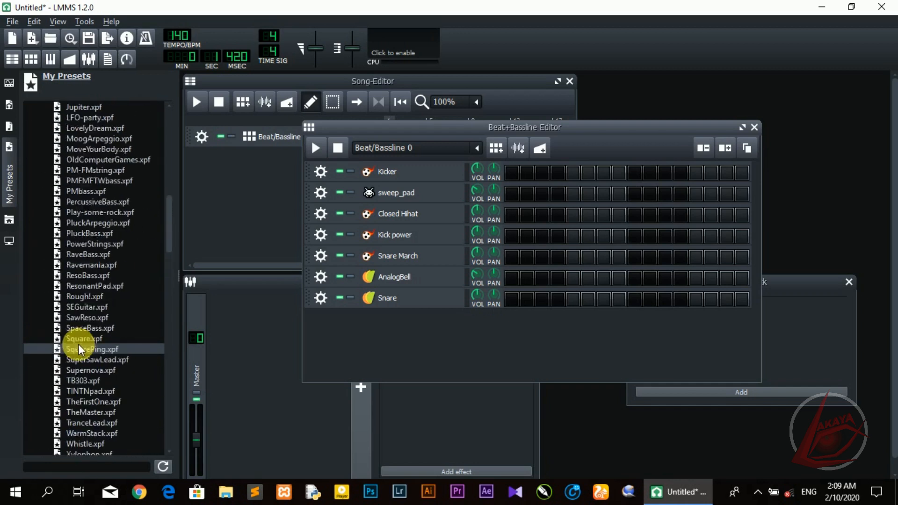
pyautogui.scroll(18, 77, 343)
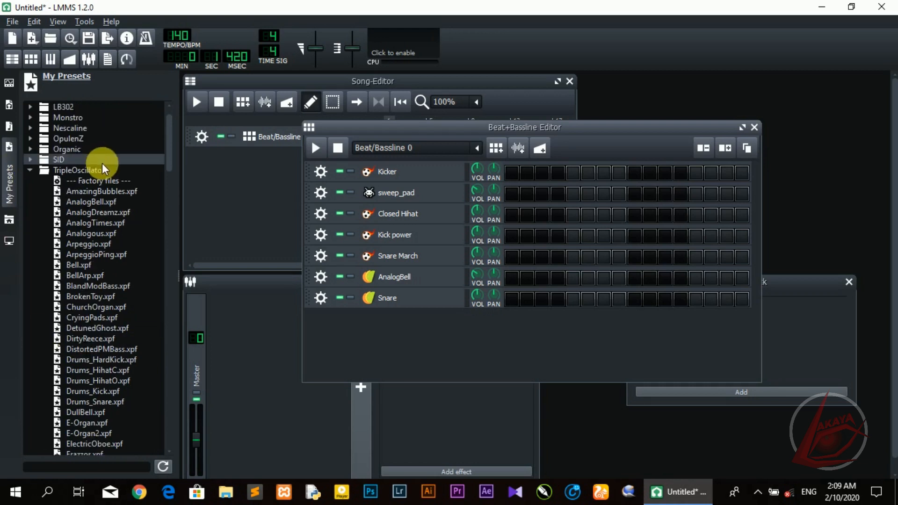
# Audition Kicker presets such as Clap and list the AudioFileProcessor presets.
pyautogui.click(55, 128)
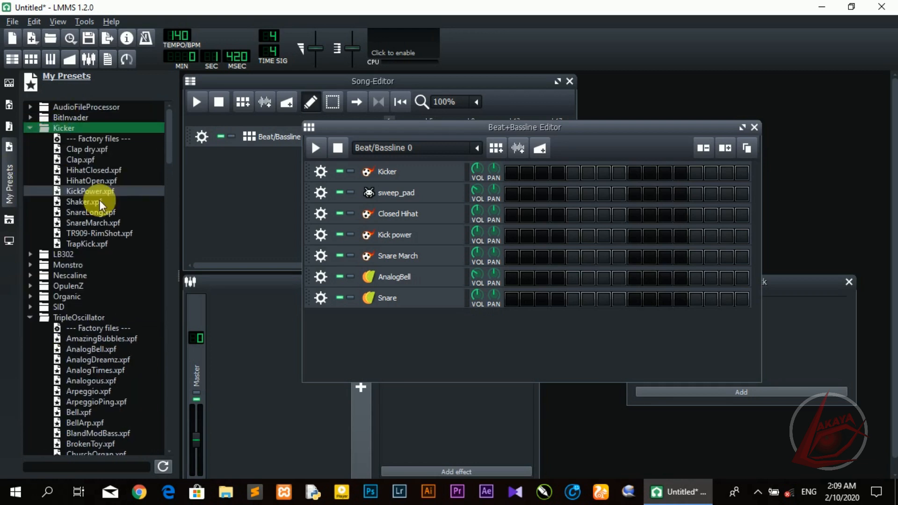
pyautogui.click(98, 201)
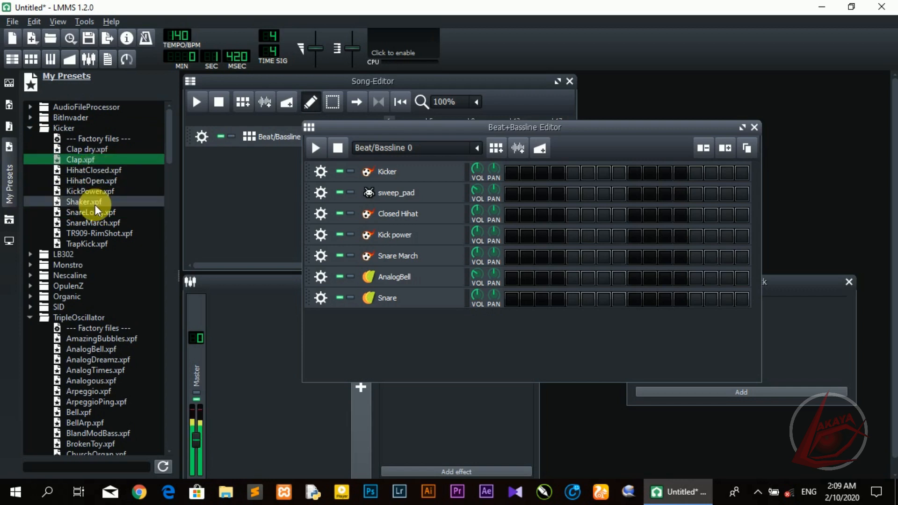
pyautogui.click(96, 180)
pyautogui.click(37, 116)
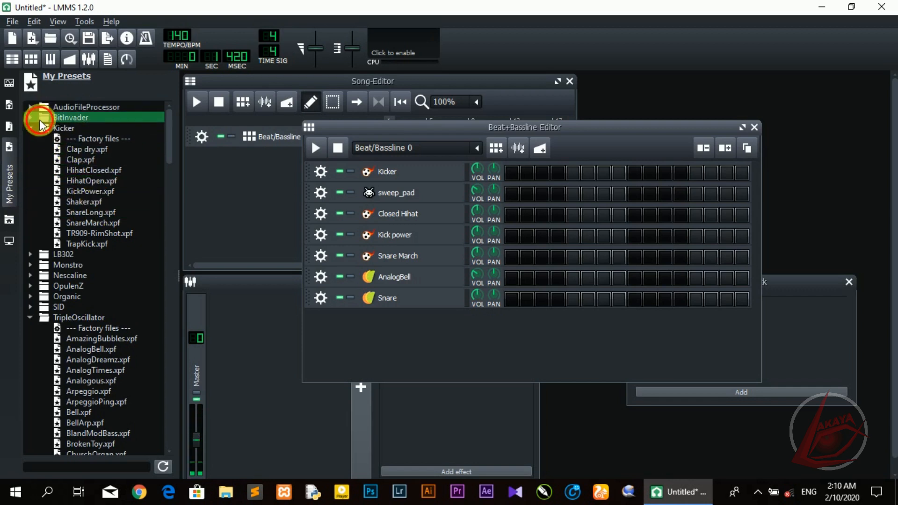
pyautogui.click(31, 107)
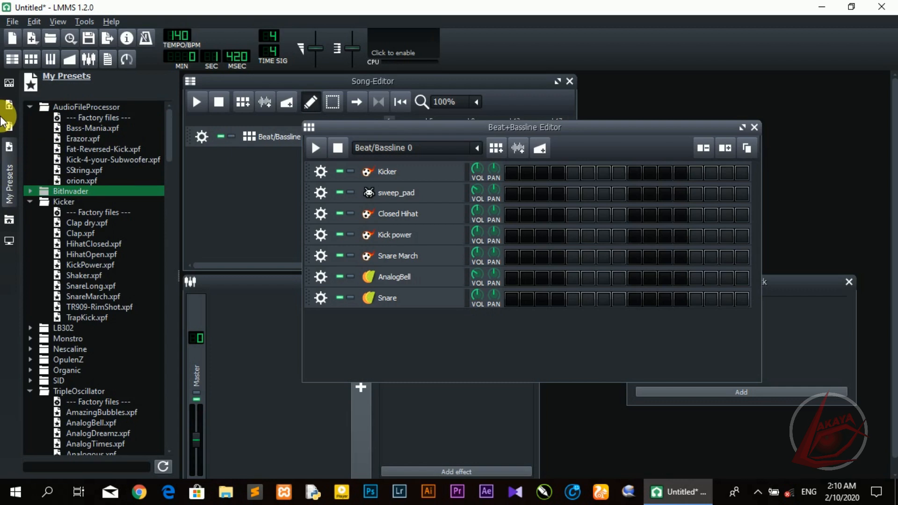
# Hide the preset browser and move the Beat+Bassline Editor so the Beat/Bassline 0 track in the Song-Editor is uncovered.
pyautogui.click(15, 186)
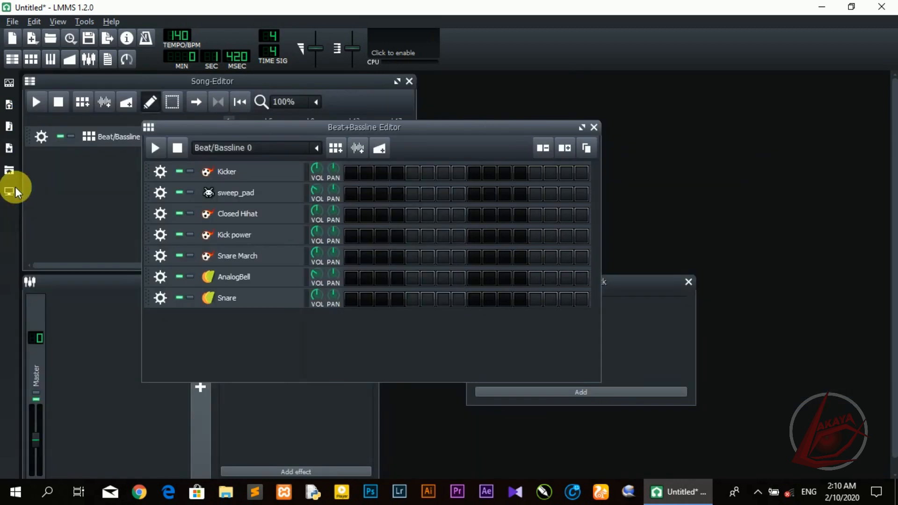
pyautogui.moveTo(488, 126); pyautogui.dragTo(531, 94)
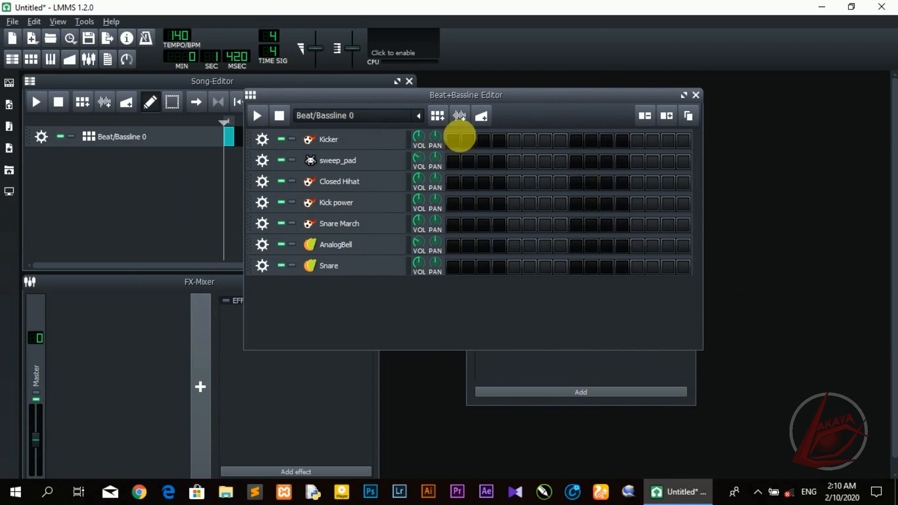
pyautogui.moveTo(540, 91); pyautogui.dragTo(574, 91)
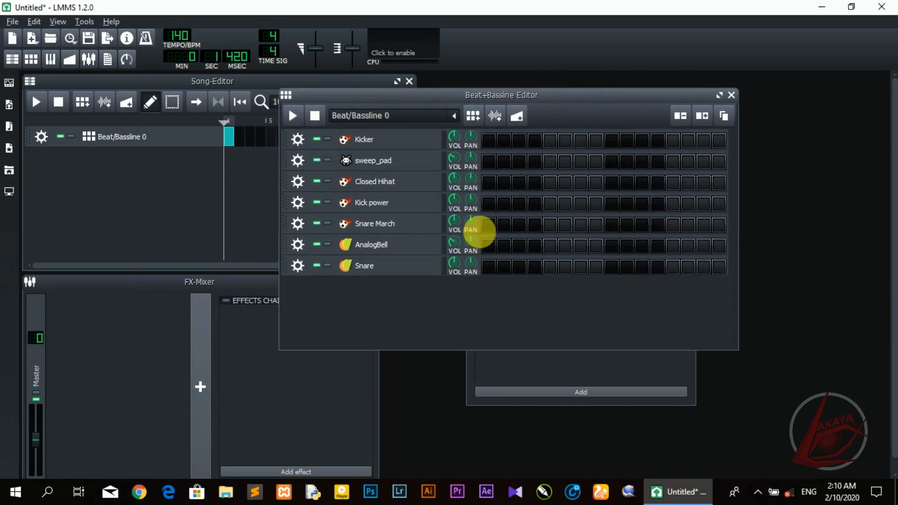
# Enable step 1 on the Kicker track and play the beat briefly.
pyautogui.click(489, 141)
pyautogui.click(489, 141)
pyautogui.click(490, 141)
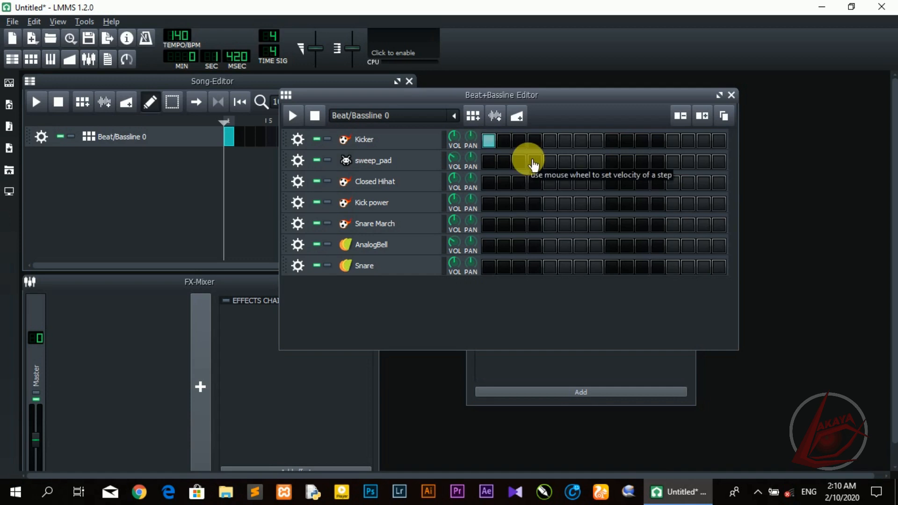
pyautogui.click(291, 118)
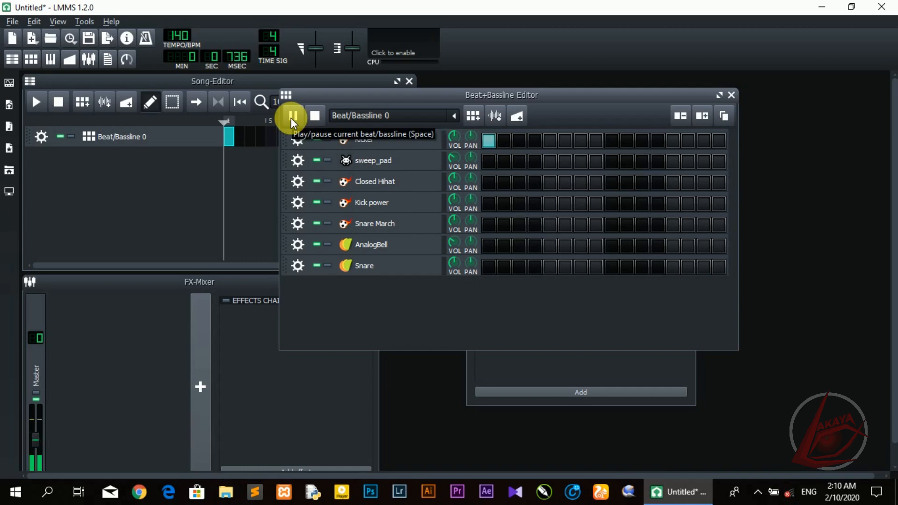
pyautogui.click(291, 118)
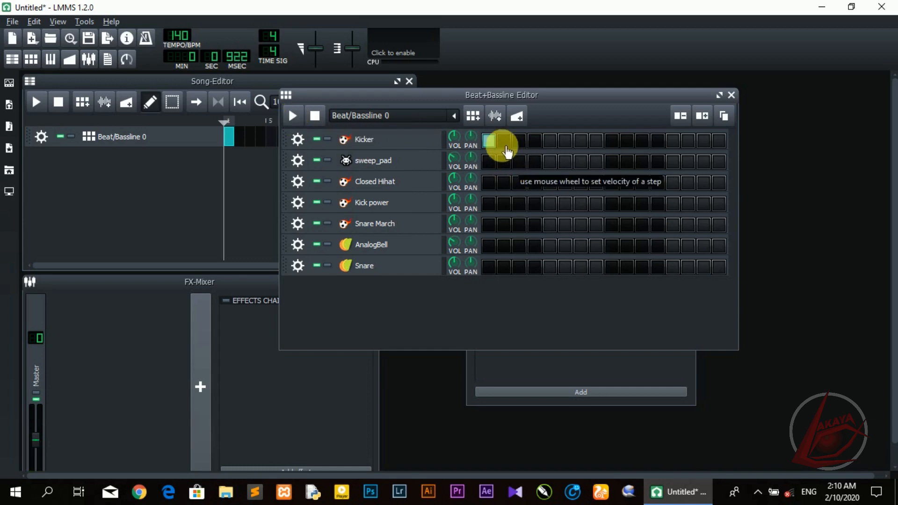
# Try a sweep_pad hit on step 4 and on step 1, play the beat, and clear the hits.
pyautogui.click(534, 163)
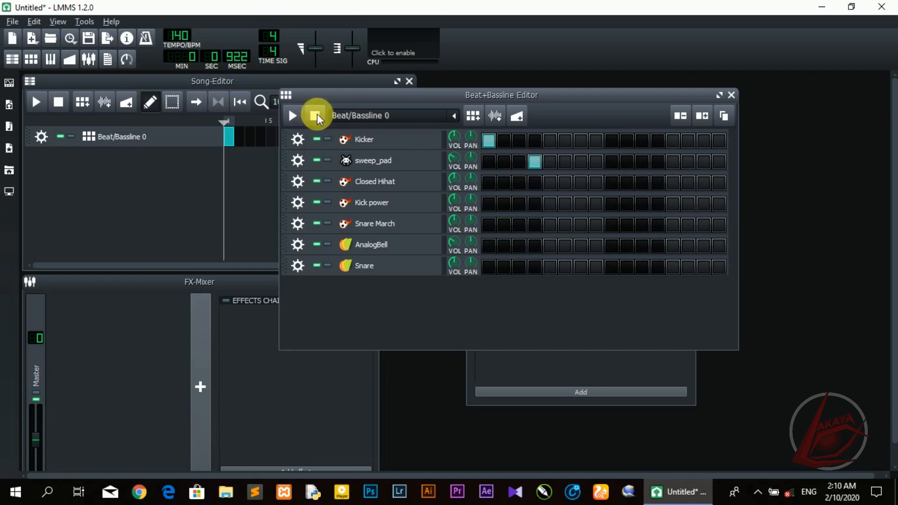
pyautogui.click(534, 161)
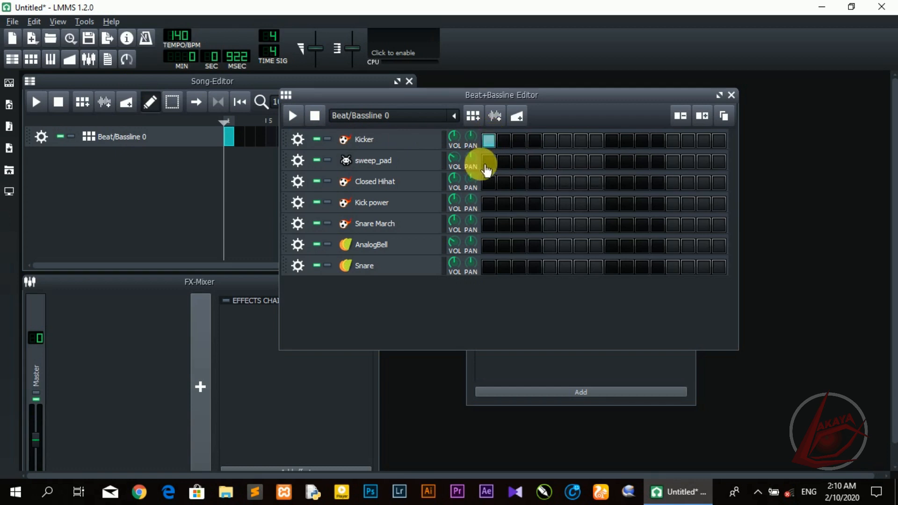
pyautogui.click(488, 162)
pyautogui.click(290, 121)
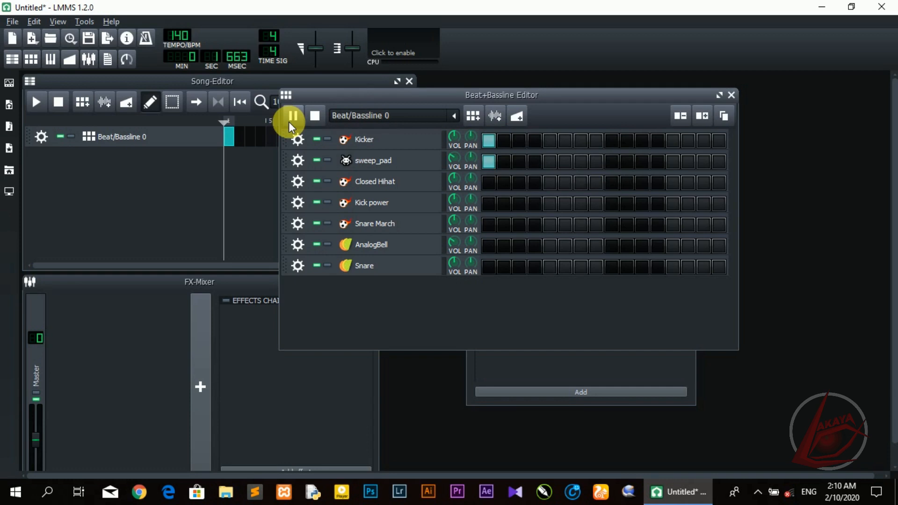
pyautogui.click(290, 121)
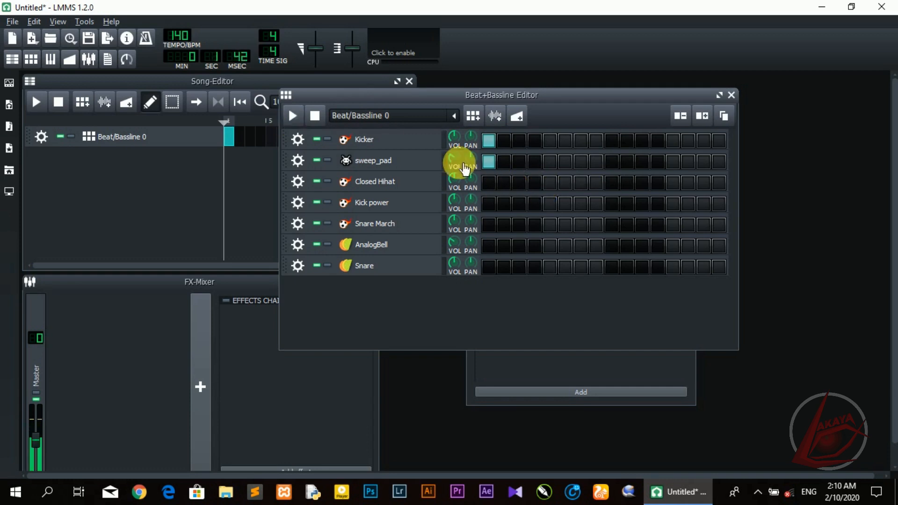
pyautogui.click(488, 162)
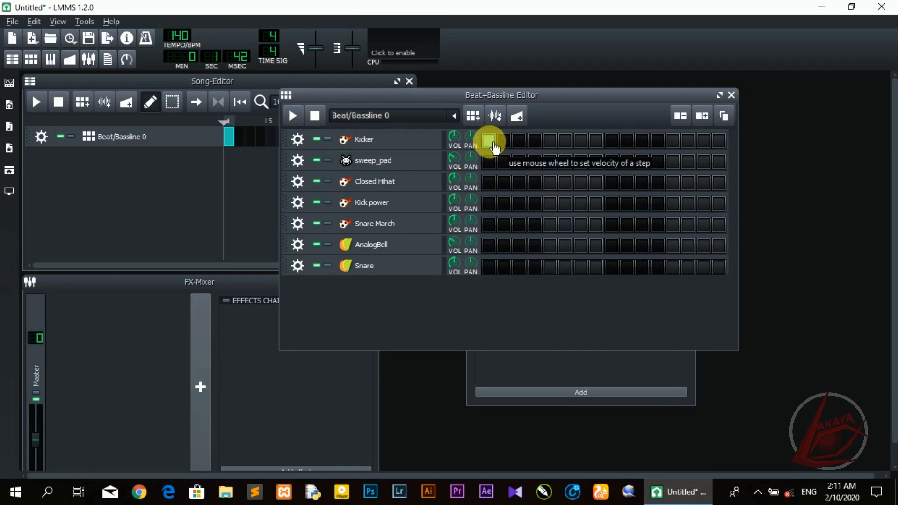
# Try a Closed Hihat hit on step 2, move it to step 4 and play the beat.
pyautogui.click(503, 183)
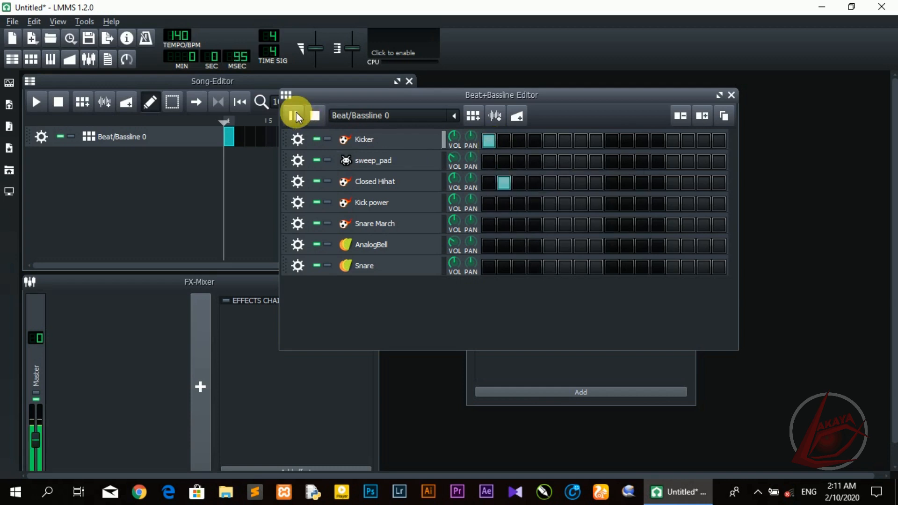
pyautogui.click(294, 115)
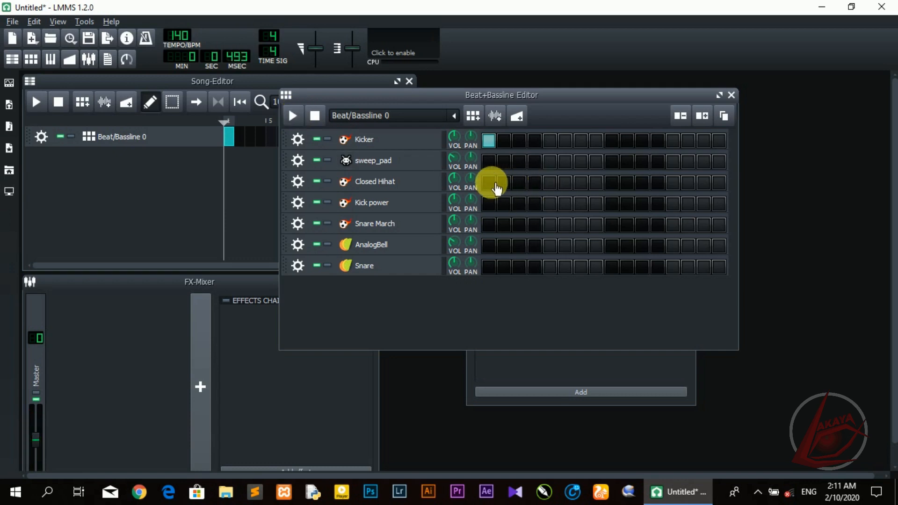
pyautogui.click(534, 183)
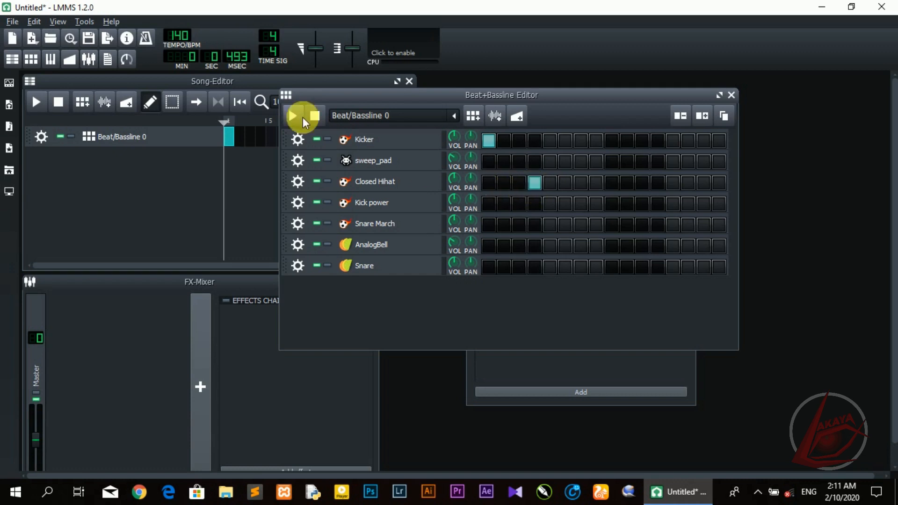
pyautogui.click(297, 113)
pyautogui.click(297, 114)
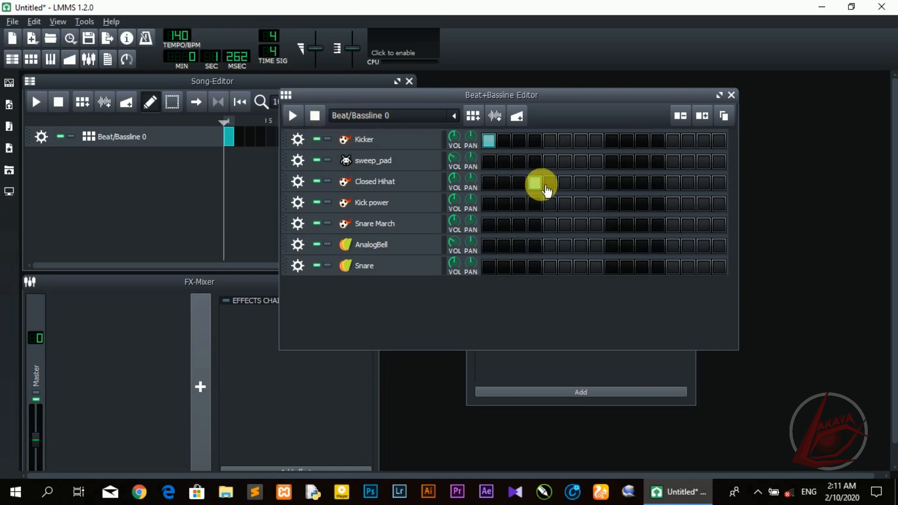
# Add a Kicker hit on step 8 and a Closed Hihat hit on step 11.
pyautogui.click(595, 140)
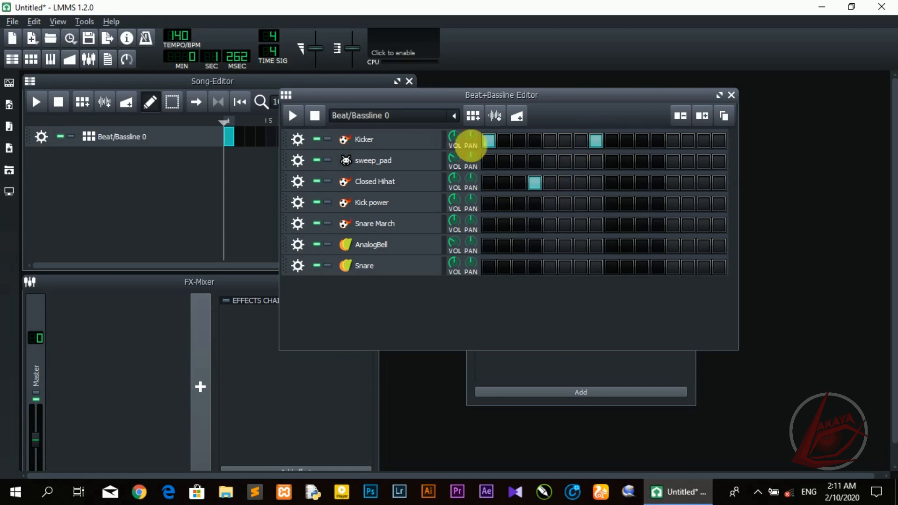
pyautogui.click(641, 185)
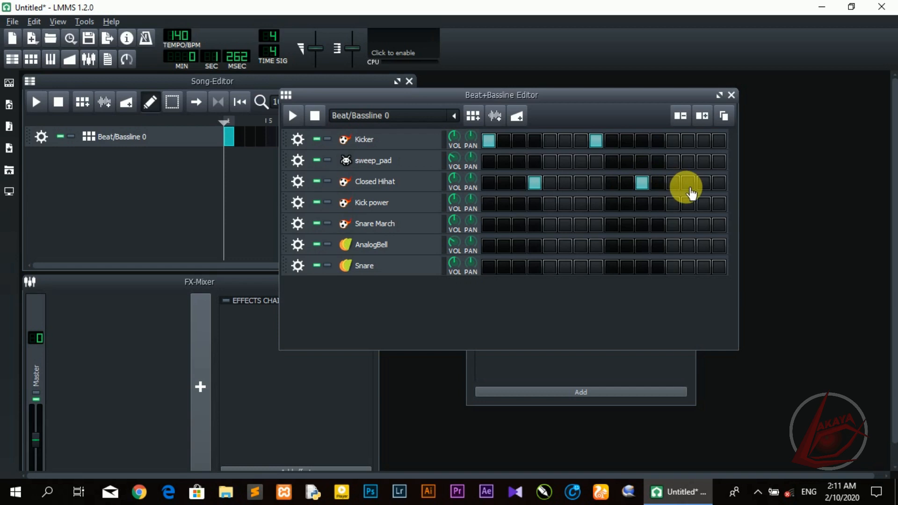
# Try a Closed Hihat hit on step 15, play the beat, remove that hit and play the beat again.
pyautogui.click(703, 183)
pyautogui.click(295, 112)
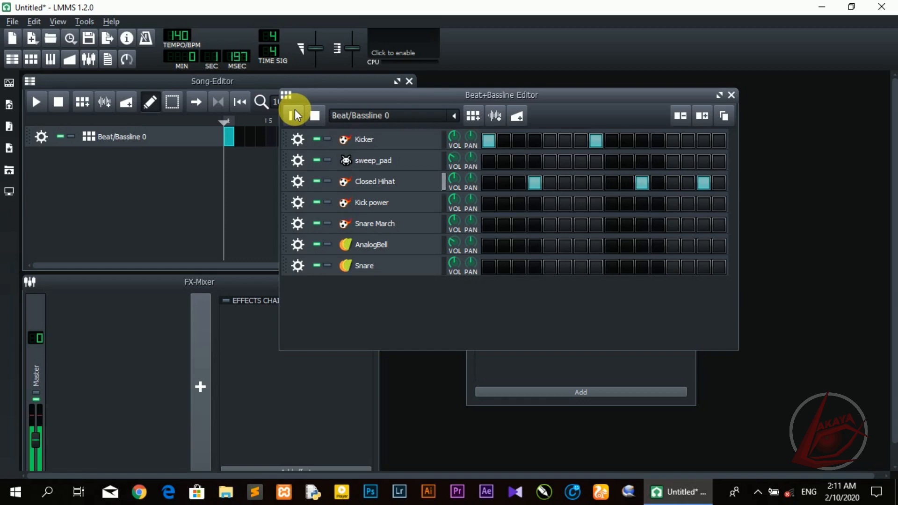
pyautogui.click(703, 183)
pyautogui.click(294, 114)
pyautogui.click(295, 118)
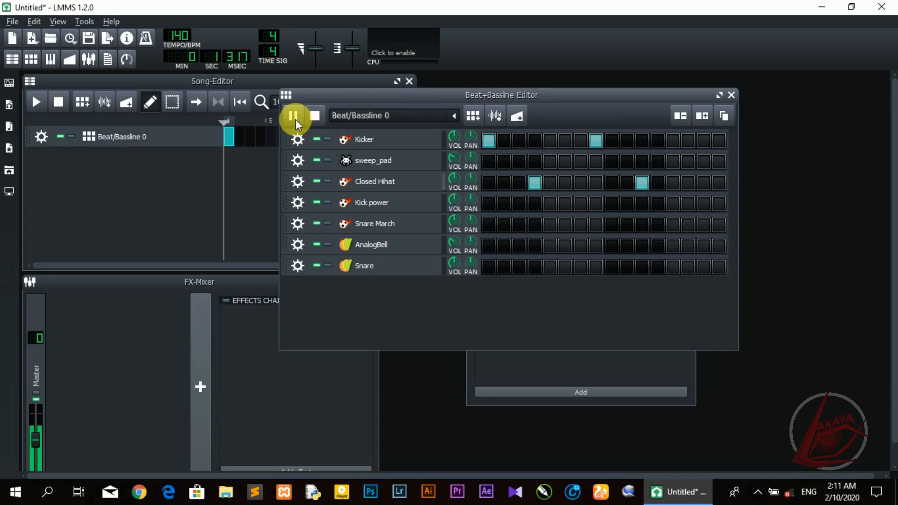
pyautogui.click(295, 119)
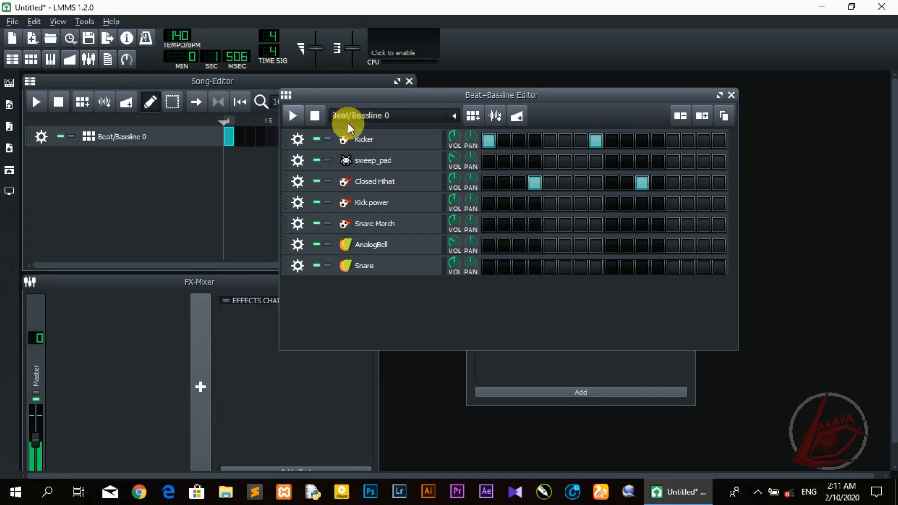
# Try a Kicker hit on step 16, play the beat and remove that hit.
pyautogui.click(719, 140)
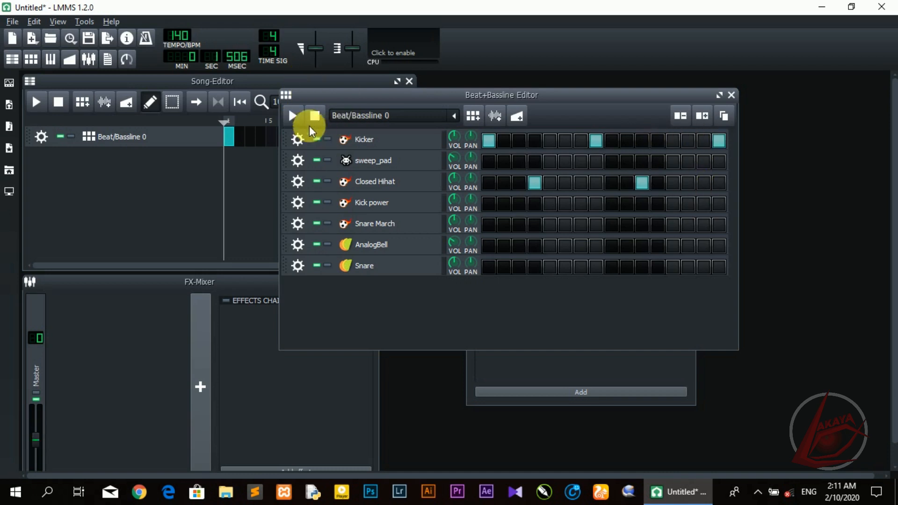
pyautogui.click(292, 115)
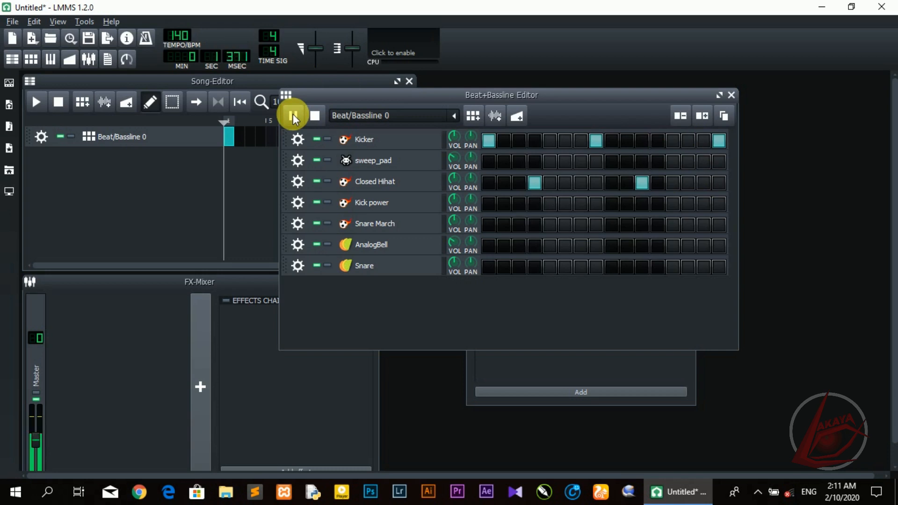
pyautogui.click(293, 114)
pyautogui.click(718, 140)
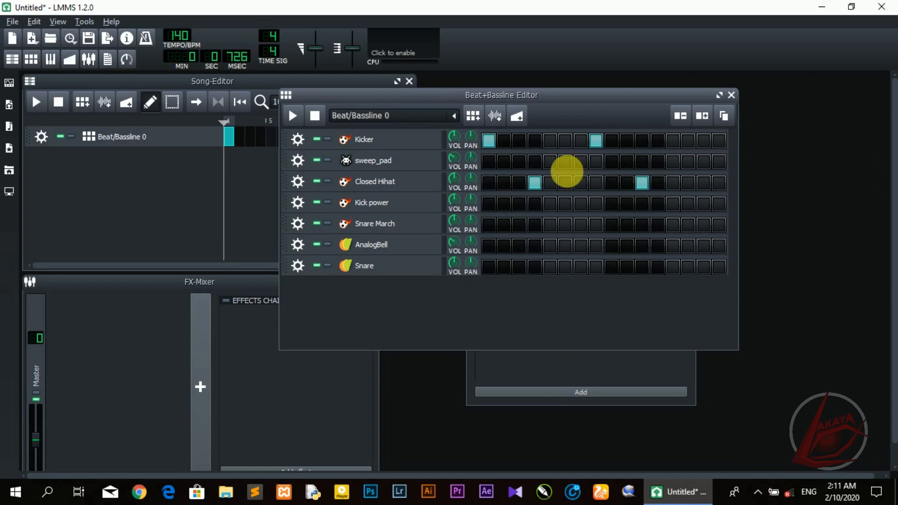
# Try extending the beat pattern to 48 steps twice, reducing it to 16 steps each time.
pyautogui.click(695, 115)
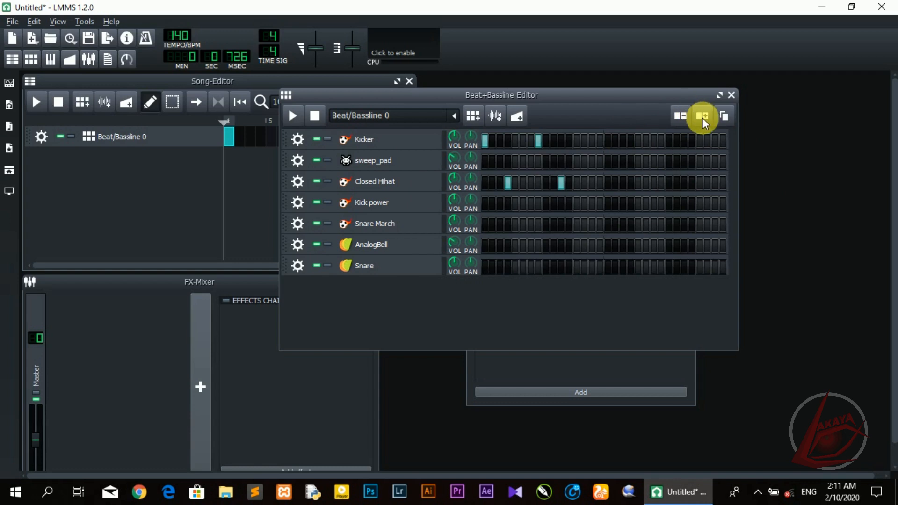
pyautogui.click(702, 118)
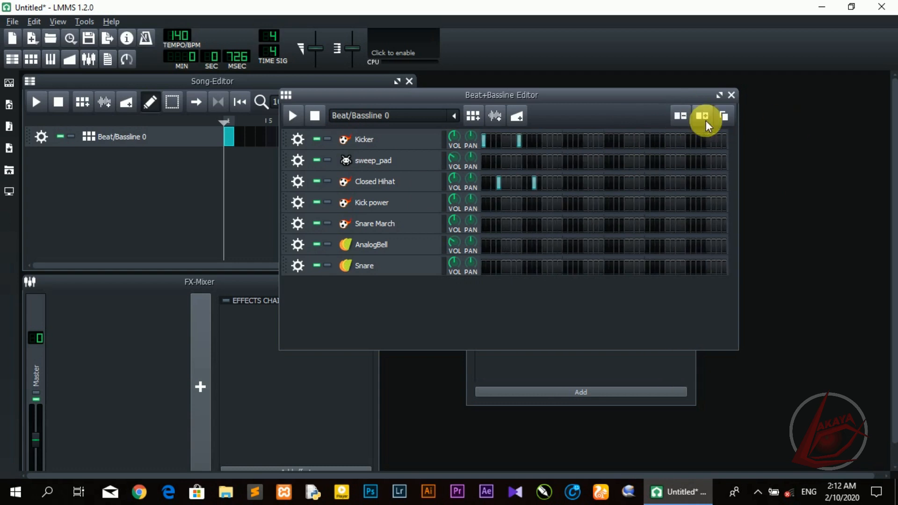
pyautogui.click(678, 115)
pyautogui.click(678, 114)
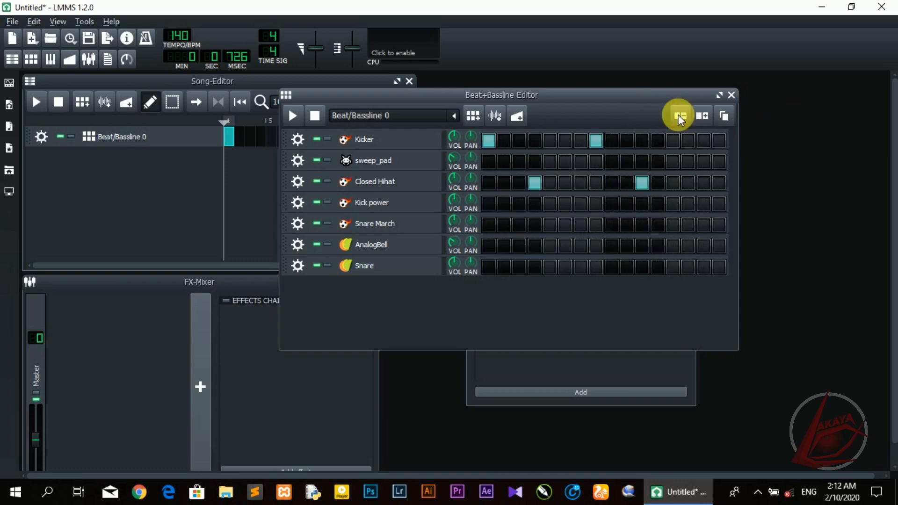
pyautogui.click(703, 117)
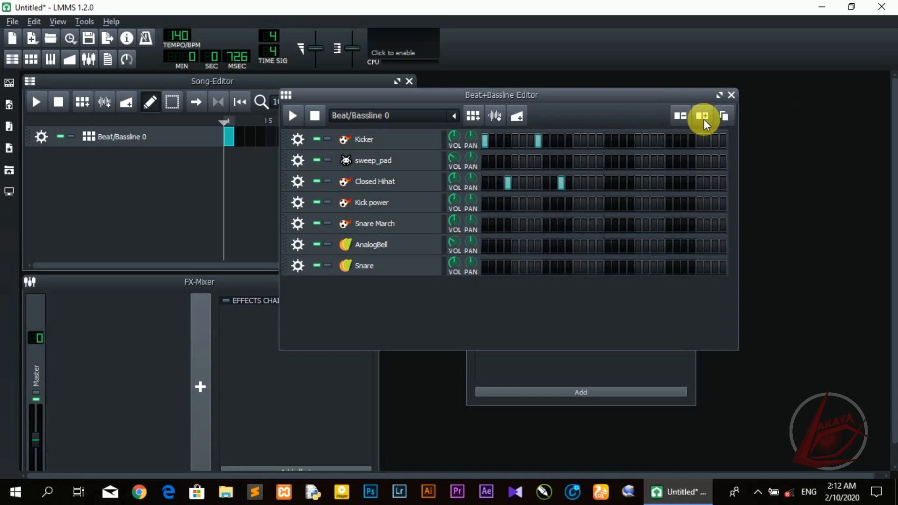
pyautogui.click(702, 117)
pyautogui.click(688, 117)
pyautogui.click(688, 117)
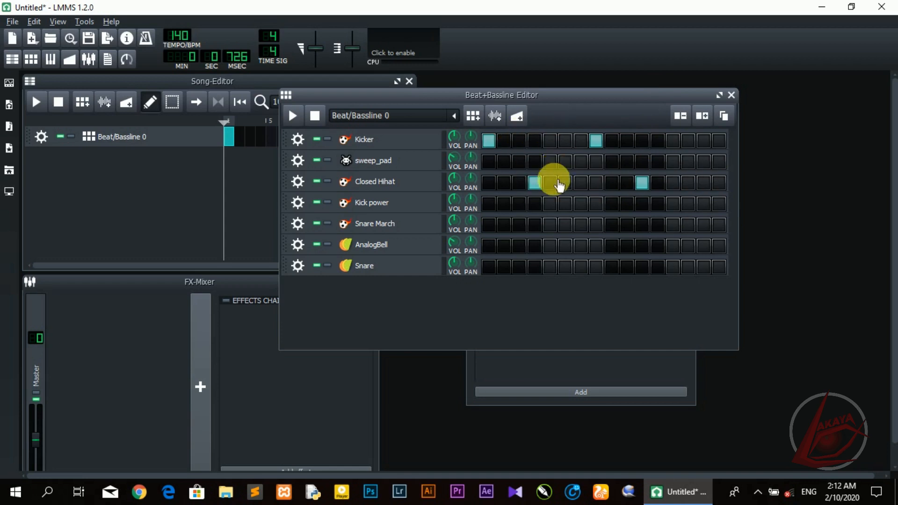
# Try Snare March hits on steps 7 and 16 and play the beat.
pyautogui.click(503, 224)
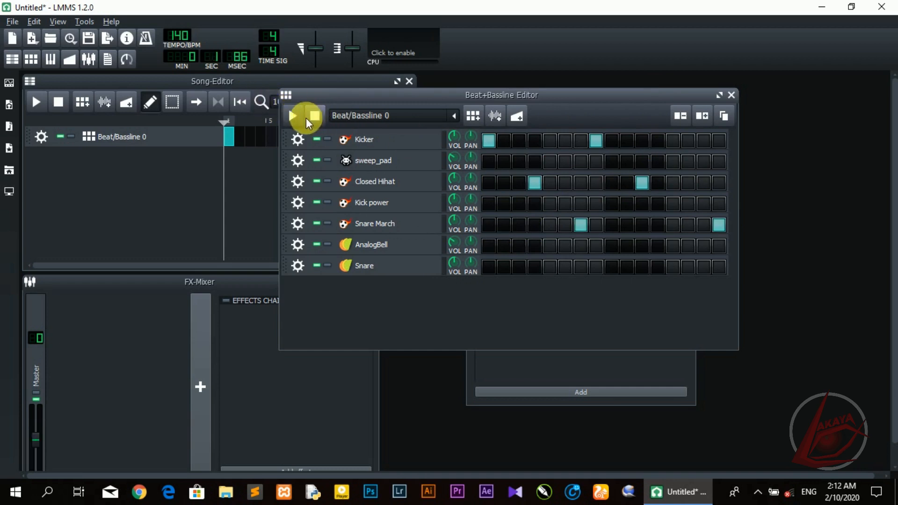
pyautogui.click(298, 117)
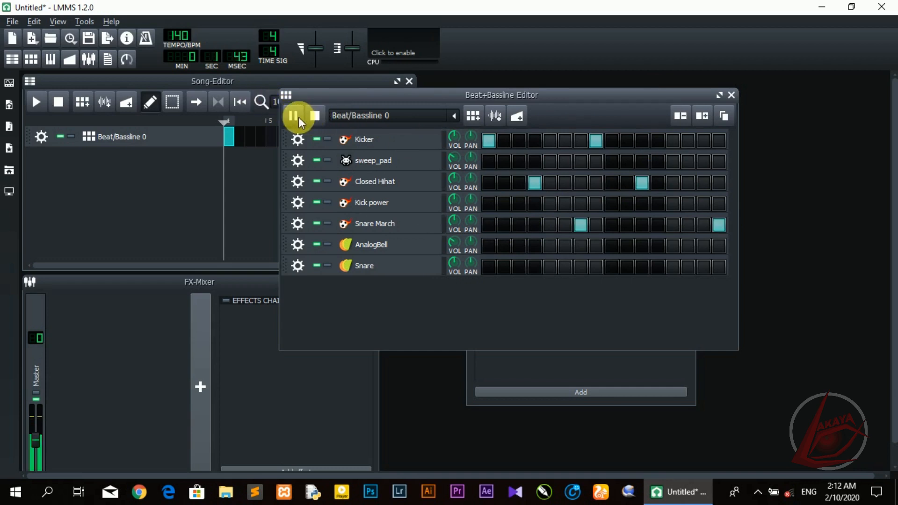
pyautogui.click(299, 117)
# Try a Kicker hit on step 16, play the beat, move the hit to step 13 and play the beat again.
pyautogui.click(718, 141)
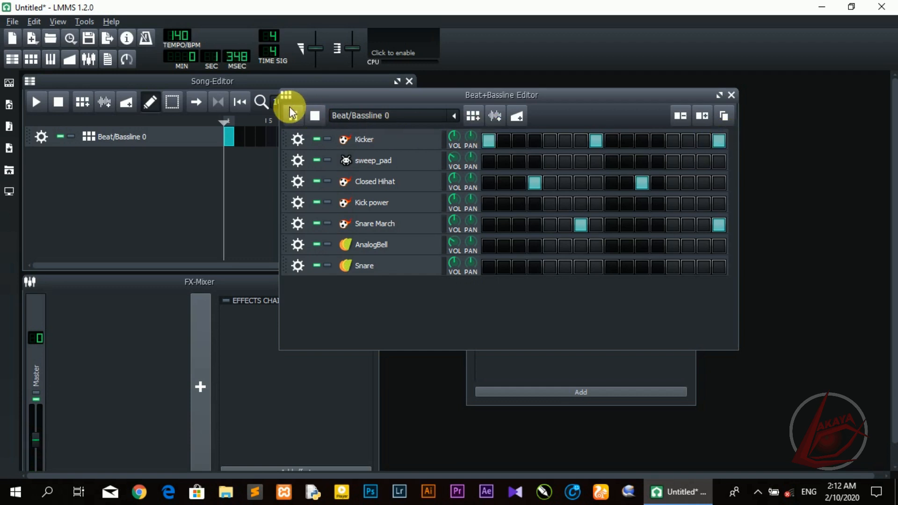
pyautogui.click(290, 108)
pyautogui.click(290, 108)
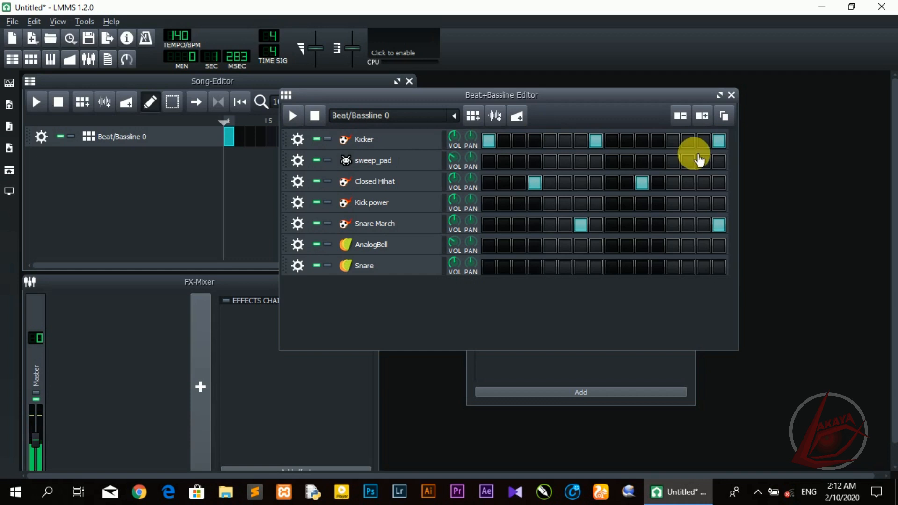
pyautogui.click(718, 140)
pyautogui.click(672, 140)
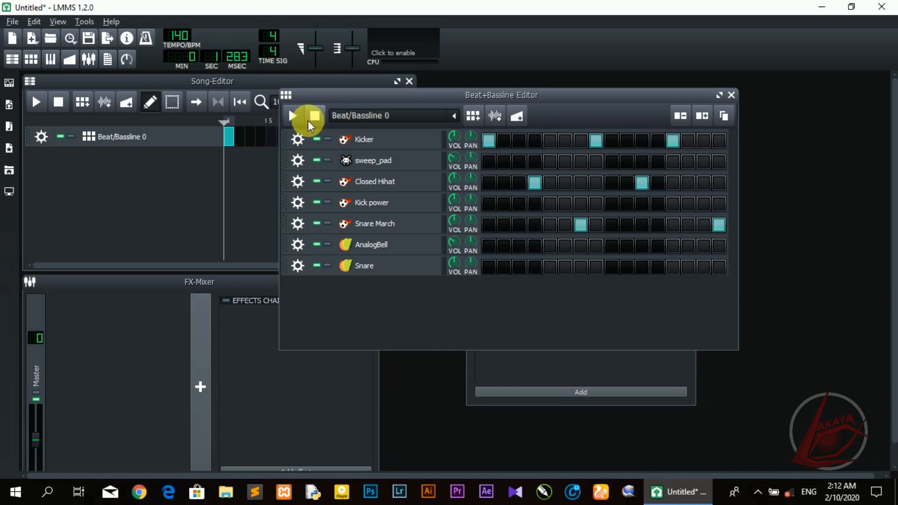
pyautogui.click(290, 119)
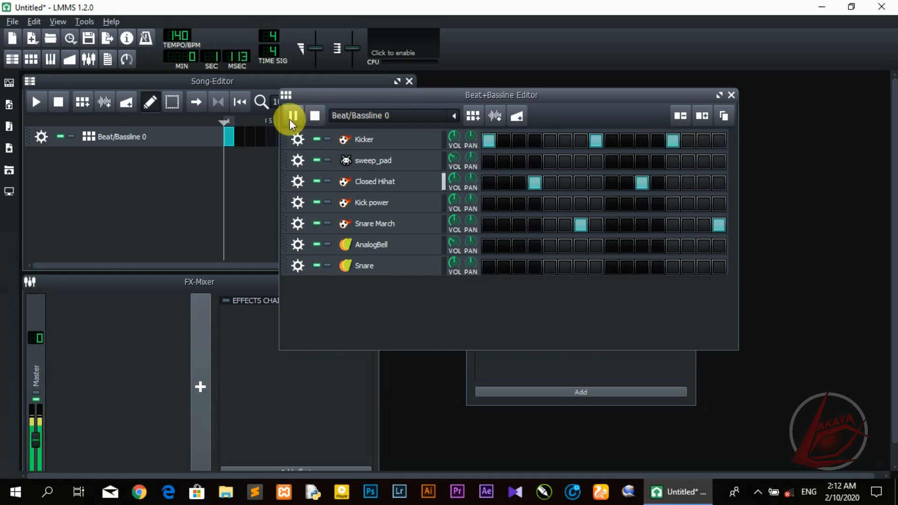
pyautogui.click(290, 117)
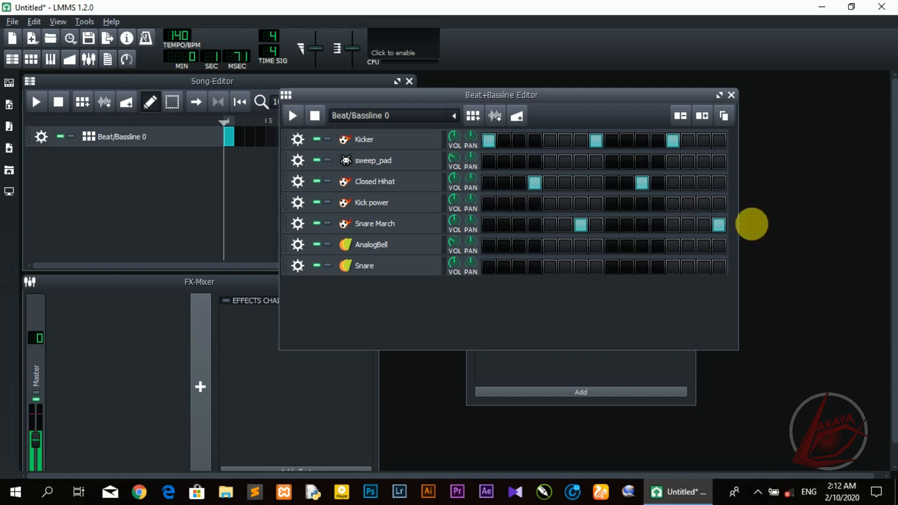
# Remove the Snare March hit on step 16, the Kicker hits on steps 13 and 8, and the Closed Hihat hit on step 11.
pyautogui.click(718, 225)
pyautogui.click(673, 140)
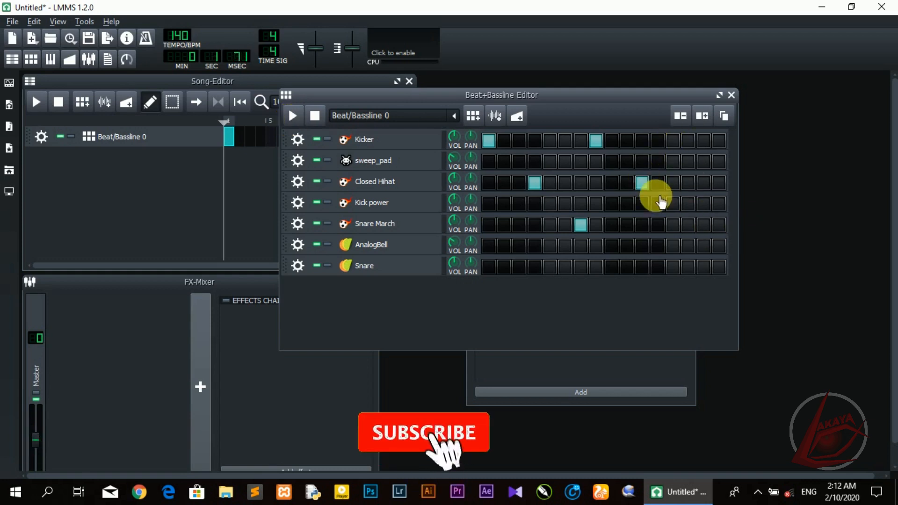
pyautogui.click(641, 183)
pyautogui.click(596, 140)
# Try a Snare hit on step 2 and play the beat.
pyautogui.click(503, 267)
pyautogui.click(315, 116)
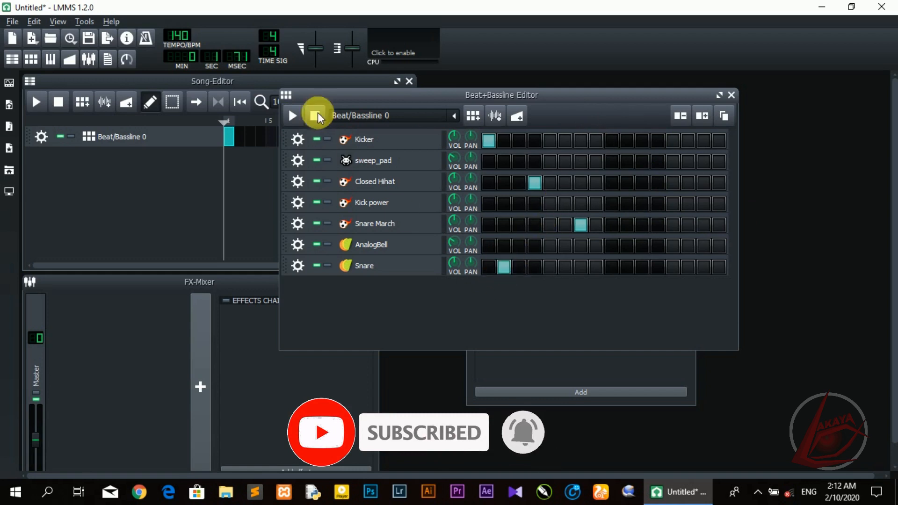
pyautogui.click(293, 116)
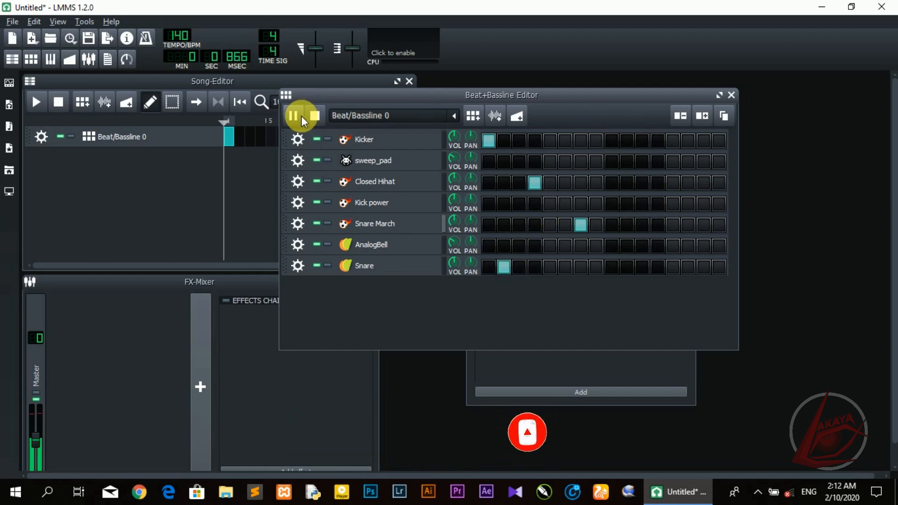
pyautogui.click(301, 116)
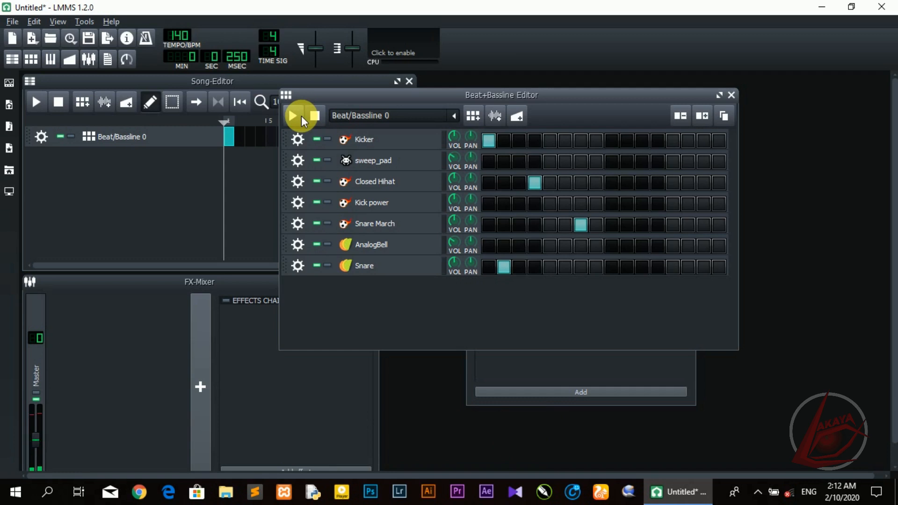
# Try moving the Snare hit to step 11 and the Snare March hit to step 1, and play the beat.
pyautogui.click(494, 267)
pyautogui.click(501, 268)
pyautogui.click(486, 266)
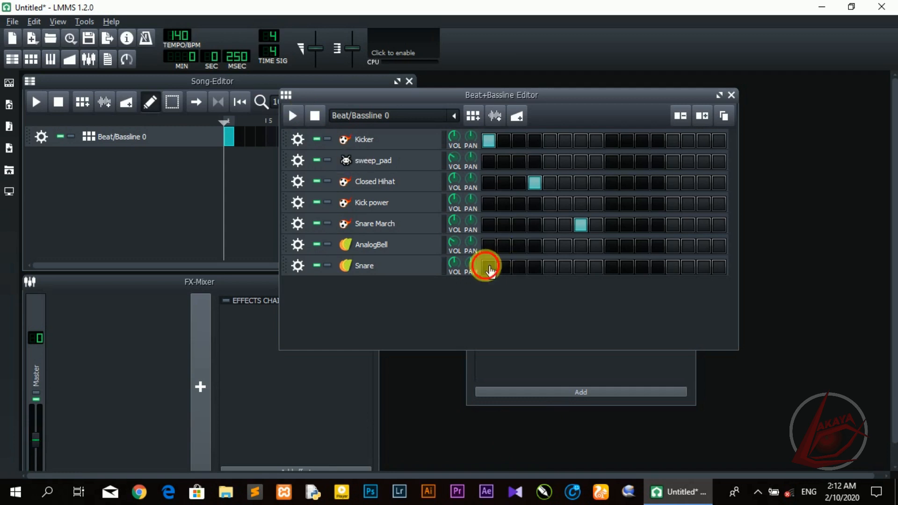
pyautogui.click(627, 267)
pyautogui.click(626, 268)
pyautogui.click(548, 268)
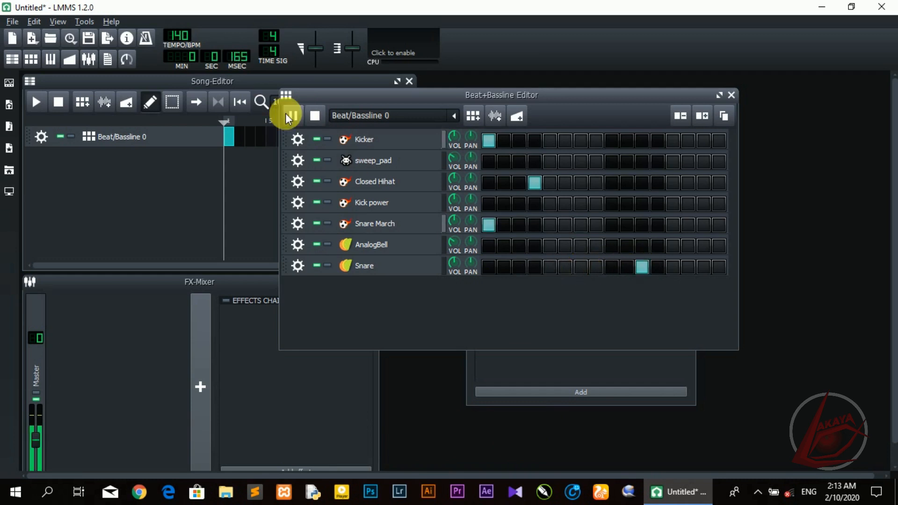
pyautogui.click(291, 116)
# Clear the Snare, Snare March and Closed Hihat hits and re-enter the Kicker hit on step 1.
pyautogui.click(641, 267)
pyautogui.click(490, 225)
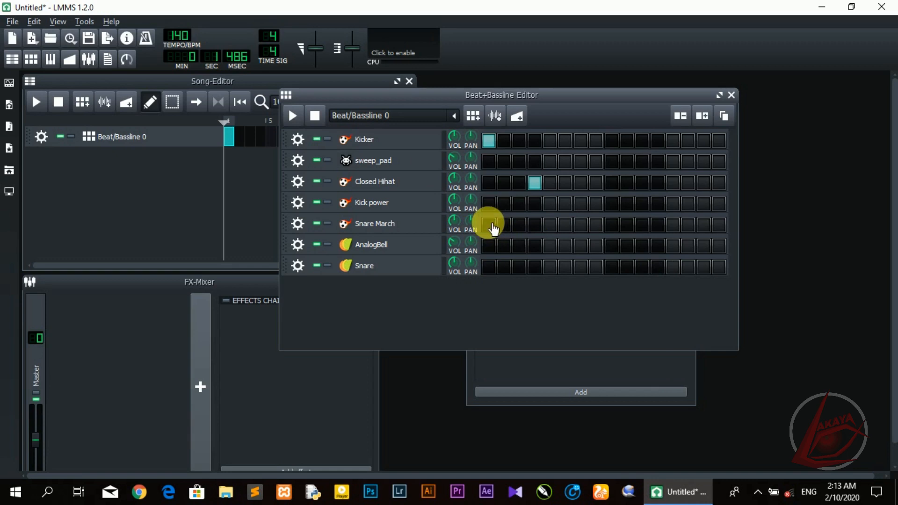
pyautogui.click(535, 183)
pyautogui.click(488, 141)
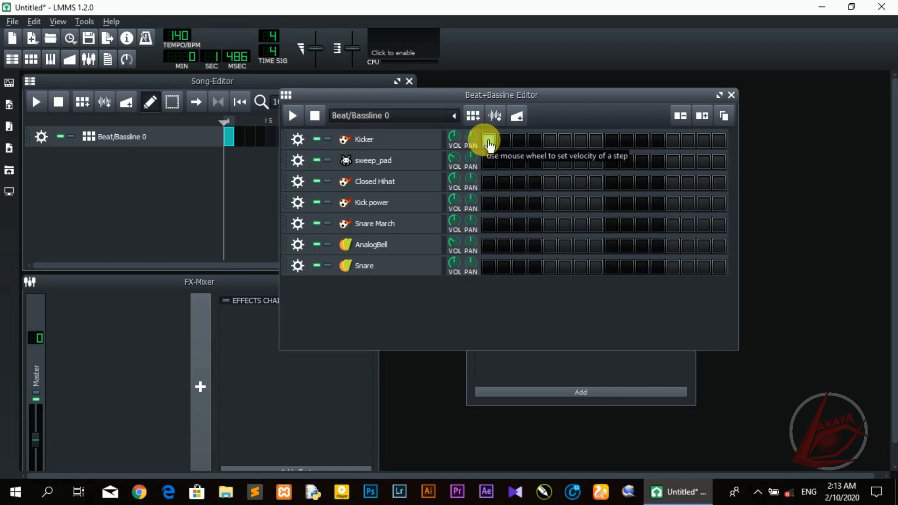
pyautogui.click(489, 141)
pyautogui.click(489, 139)
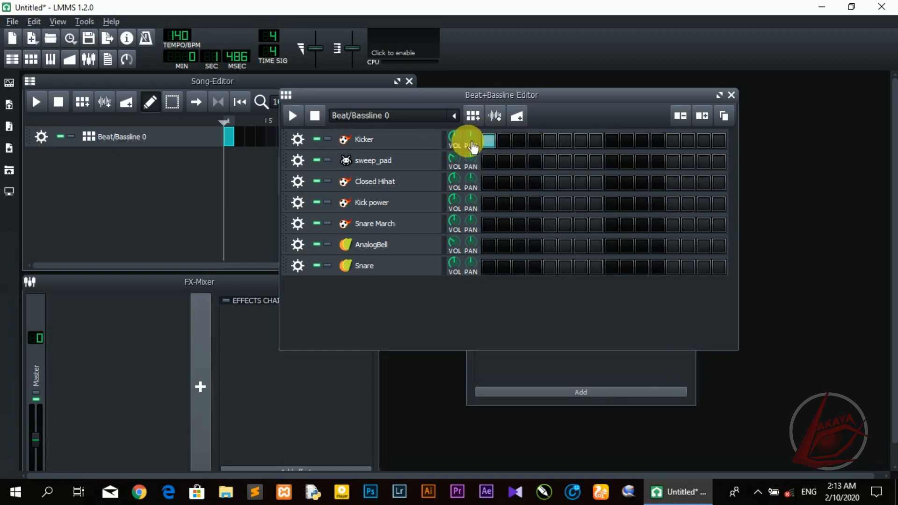
# Try a low velocity on the Kicker hit on step 1, play the beat, restore full velocity and play the beat again.
pyautogui.moveTo(452, 136)
pyautogui.moveTo(452, 135); pyautogui.dragTo(451, 135)
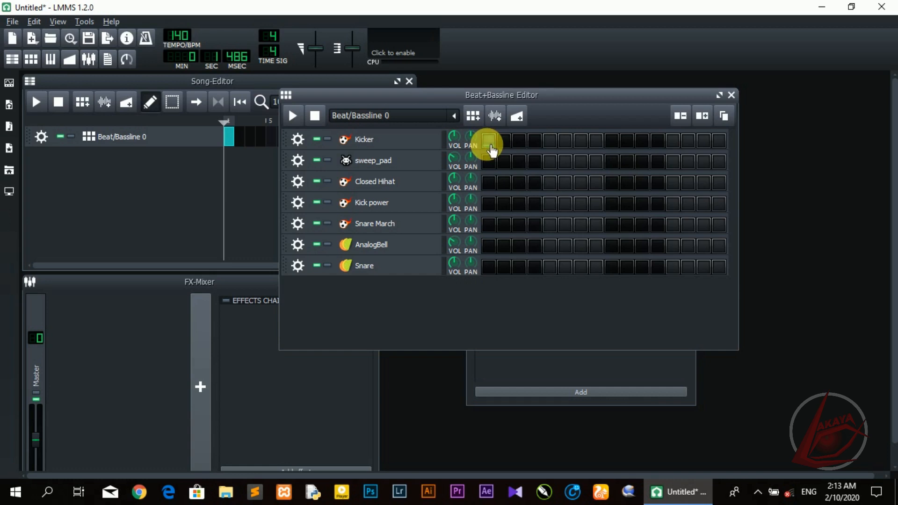
pyautogui.click(296, 119)
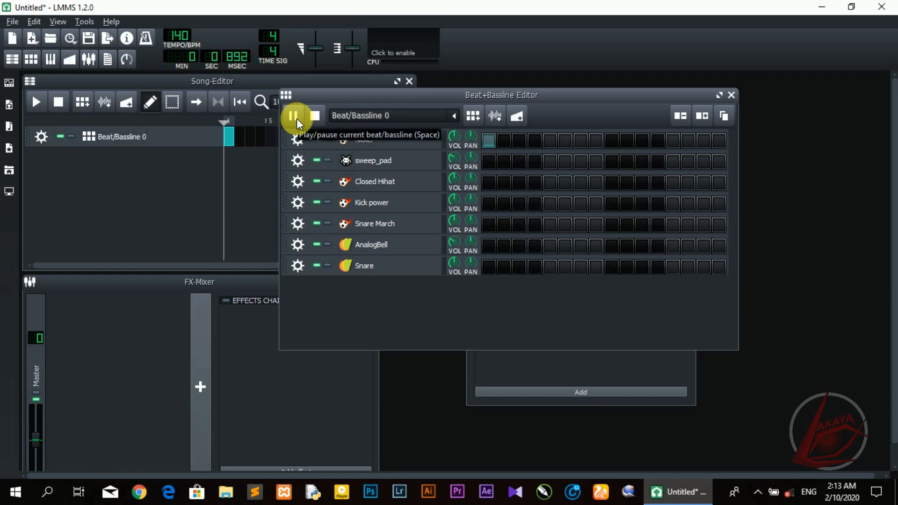
pyautogui.click(296, 119)
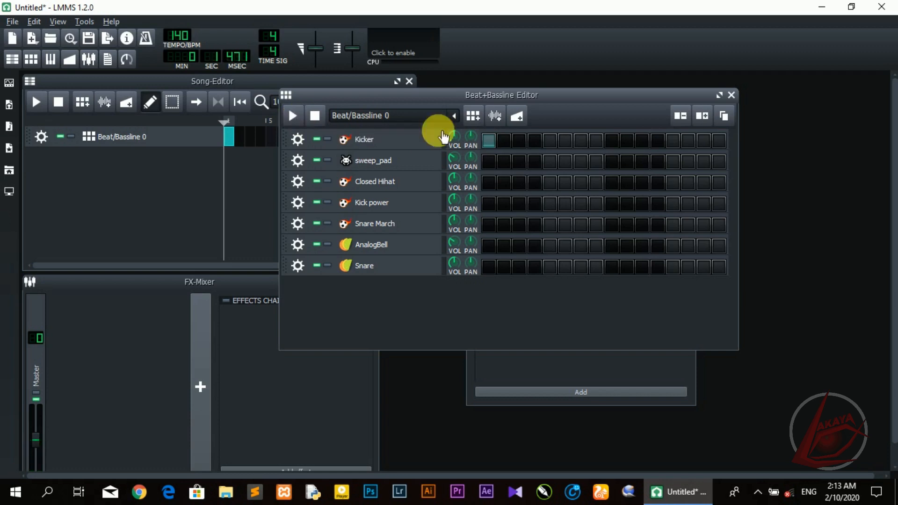
pyautogui.click(495, 147)
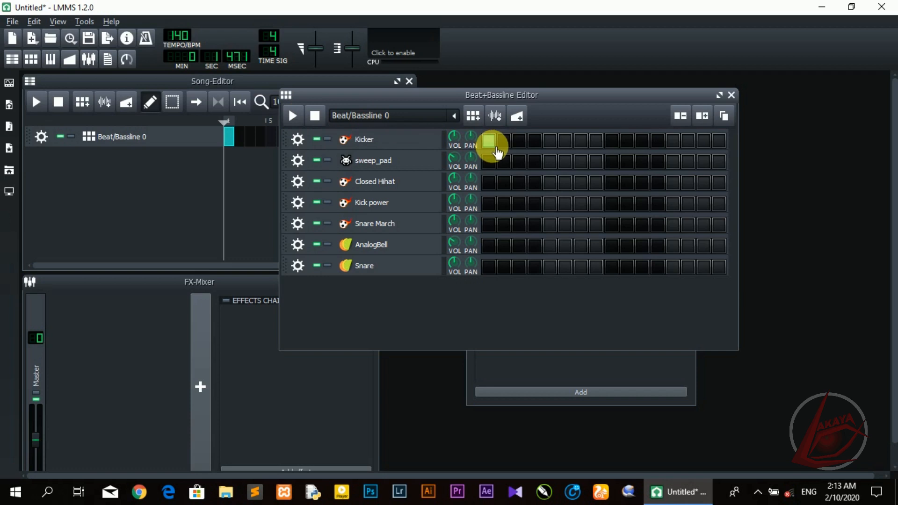
pyautogui.click(297, 117)
pyautogui.click(296, 115)
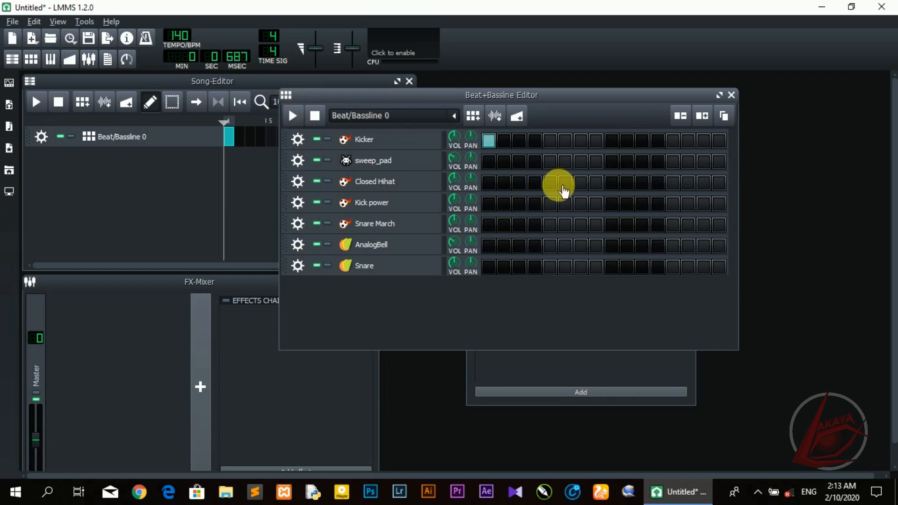
# Add hits for Kicker on step 14, sweep_pad on step 11, Kick power on step 6 and AnalogBell on step 16, and play the beat.
pyautogui.click(533, 183)
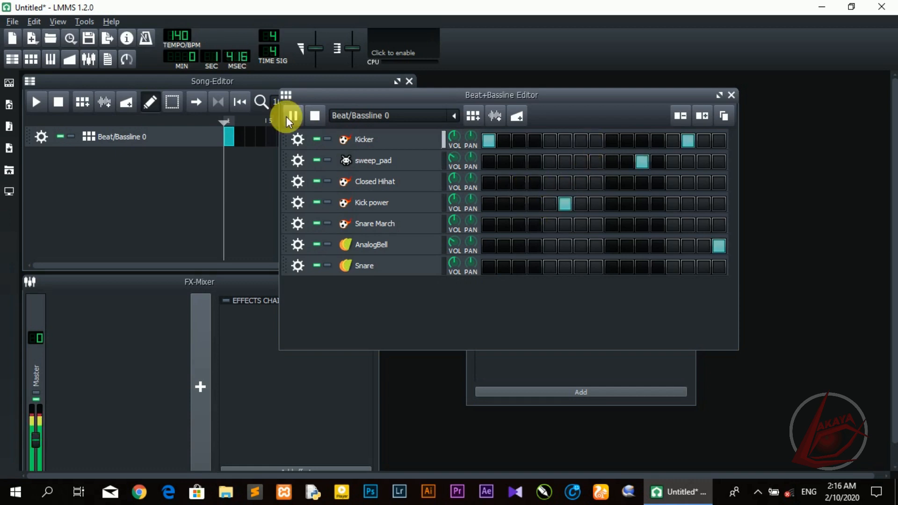
# Replace the sweep_pad hit on step 11 with a Snare hit, after trying AnalogBell on that step, and play the beat.
pyautogui.click(641, 245)
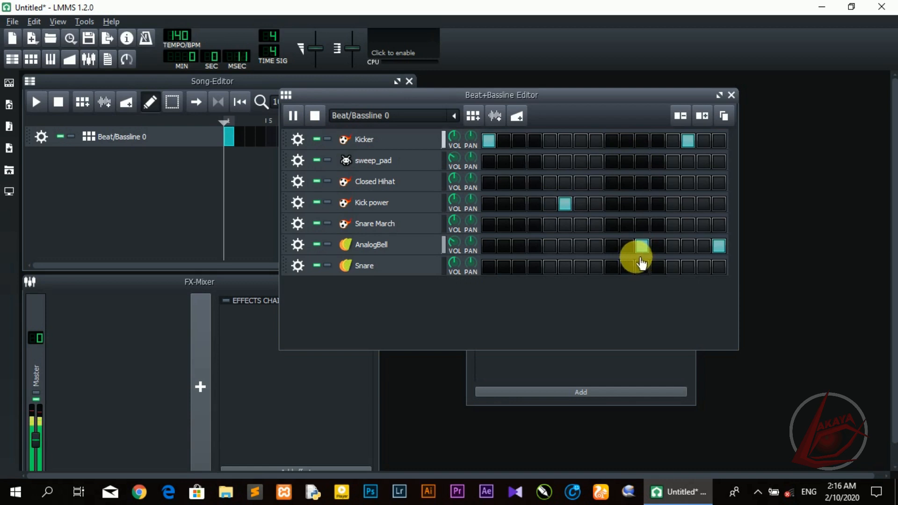
pyautogui.click(640, 266)
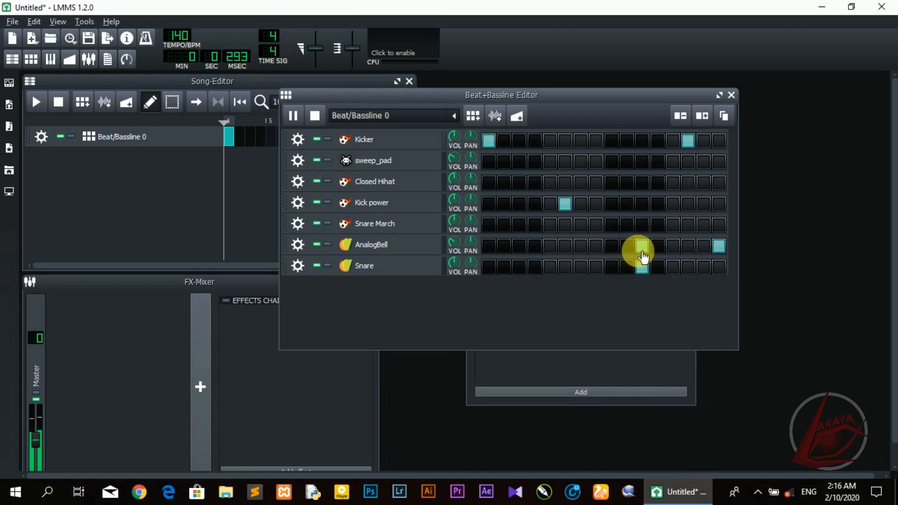
pyautogui.click(638, 246)
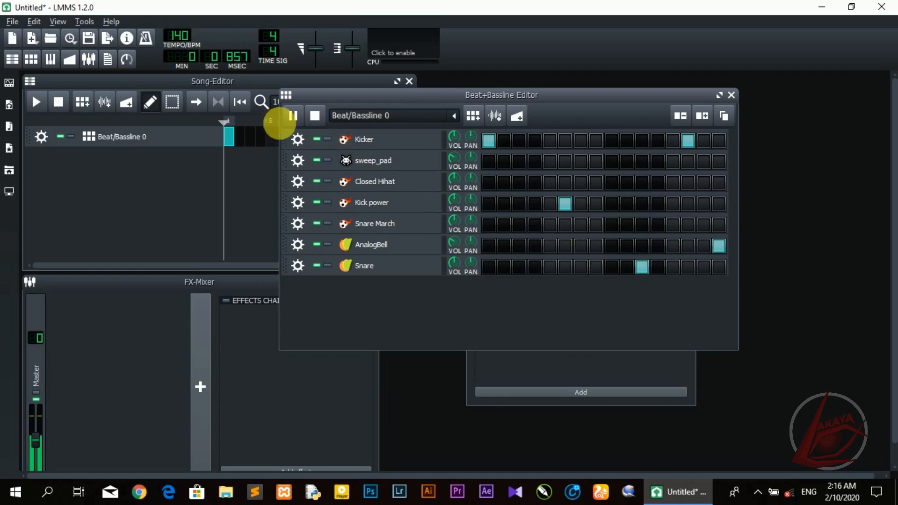
pyautogui.click(296, 119)
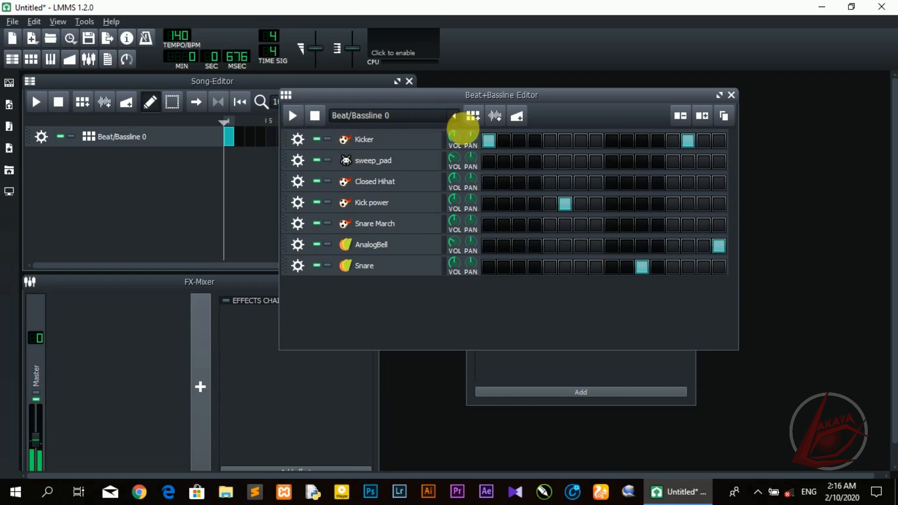
pyautogui.click(299, 112)
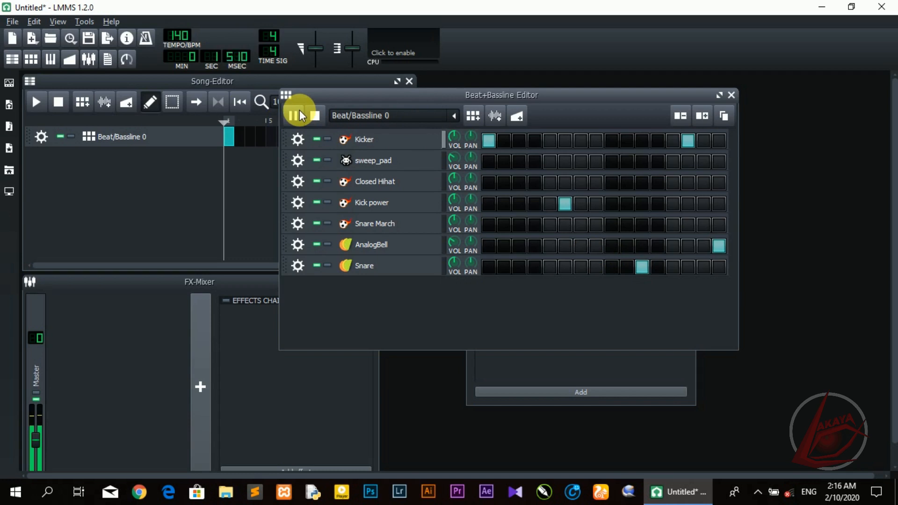
pyautogui.click(299, 115)
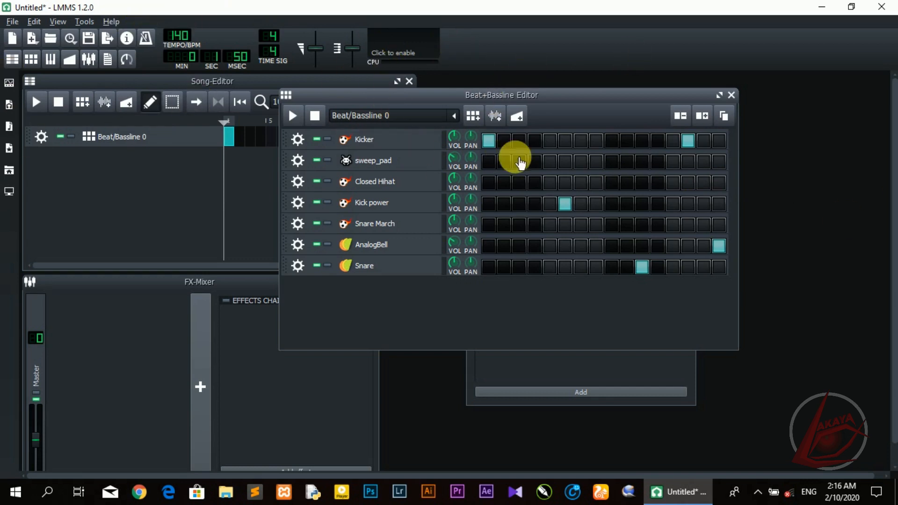
# Try adding a sample track and browsing for its audio file, cancel the file selection and remove the sample track.
pyautogui.click(494, 117)
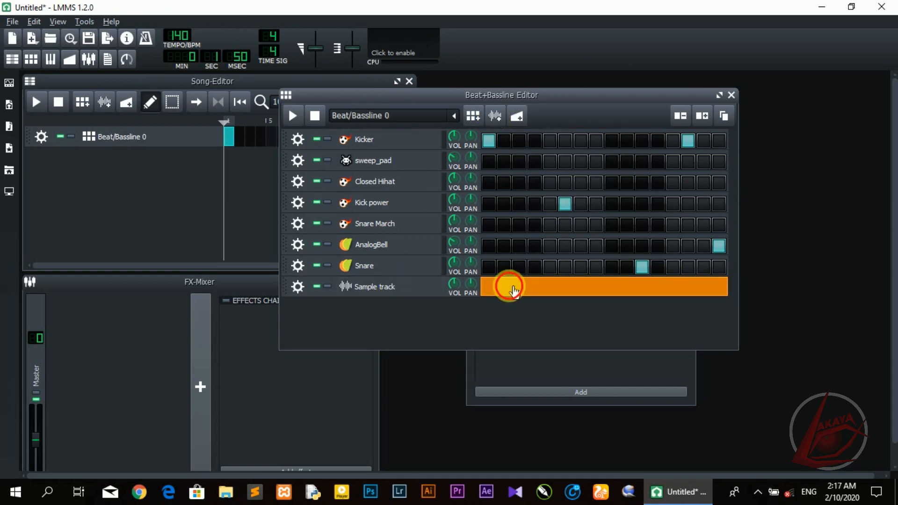
pyautogui.doubleClick(495, 292)
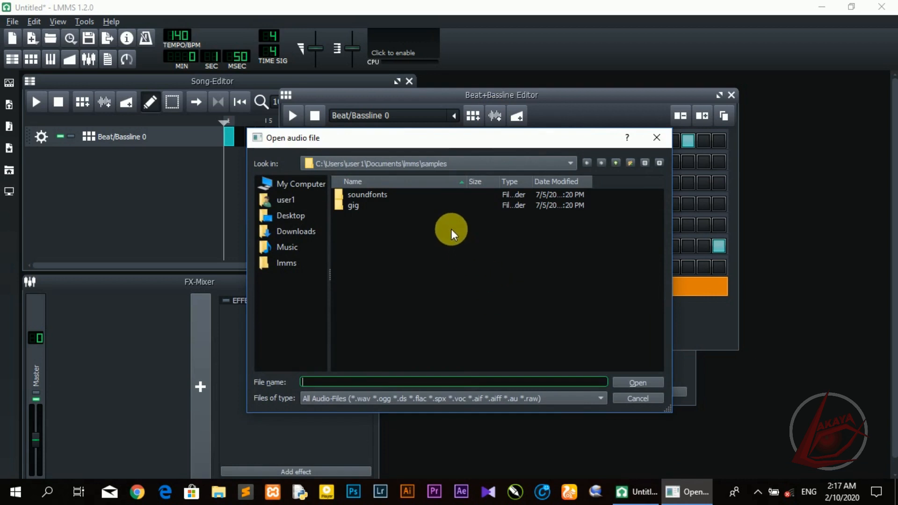
pyautogui.moveTo(551, 135); pyautogui.dragTo(495, 179)
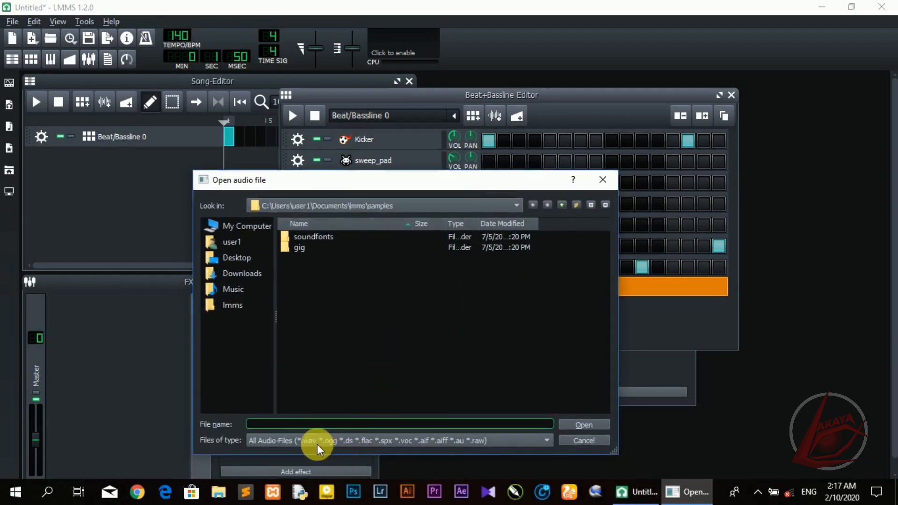
pyautogui.moveTo(367, 183); pyautogui.dragTo(341, 136)
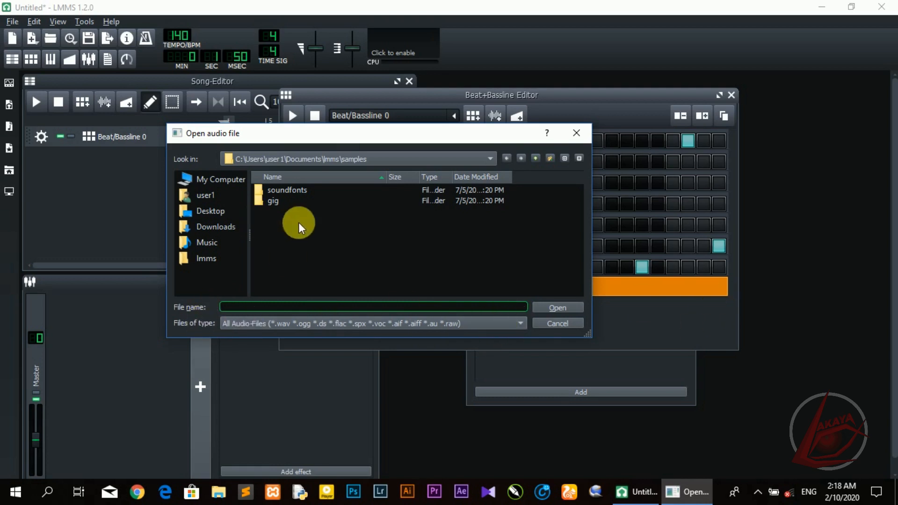
pyautogui.click(561, 327)
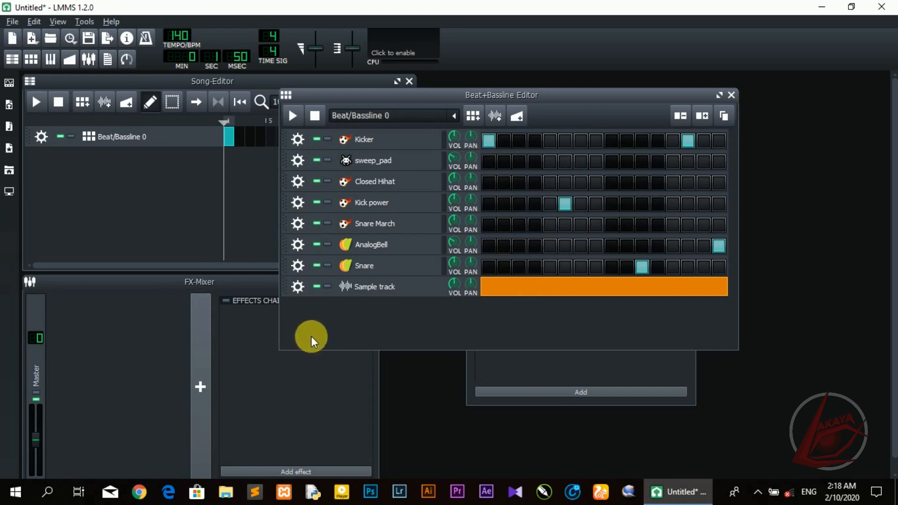
pyautogui.click(294, 287)
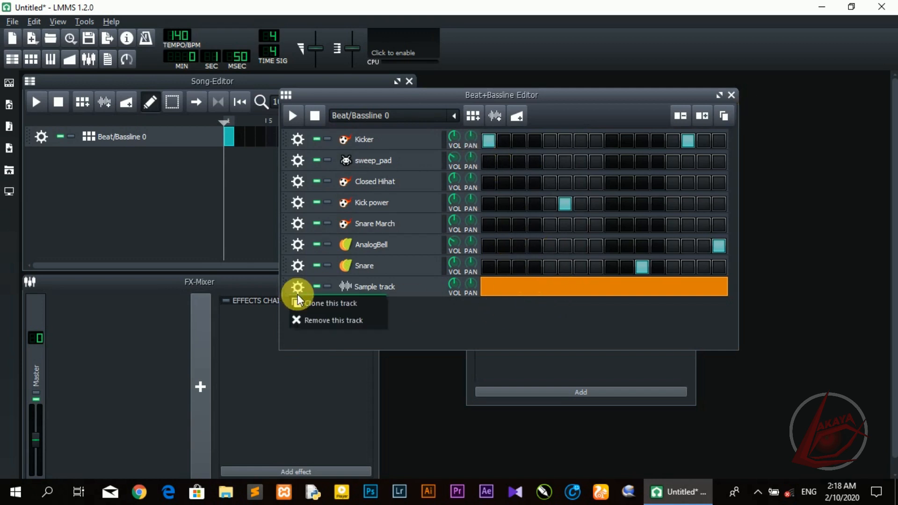
pyautogui.click(302, 320)
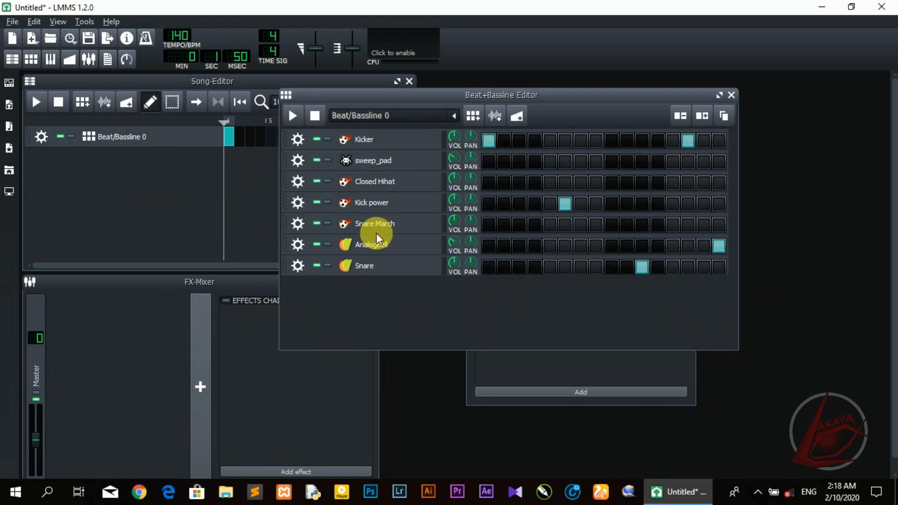
# Play the beat briefly and move the Beat+Bassline Editor clear of the Song-Editor.
pyautogui.click(293, 117)
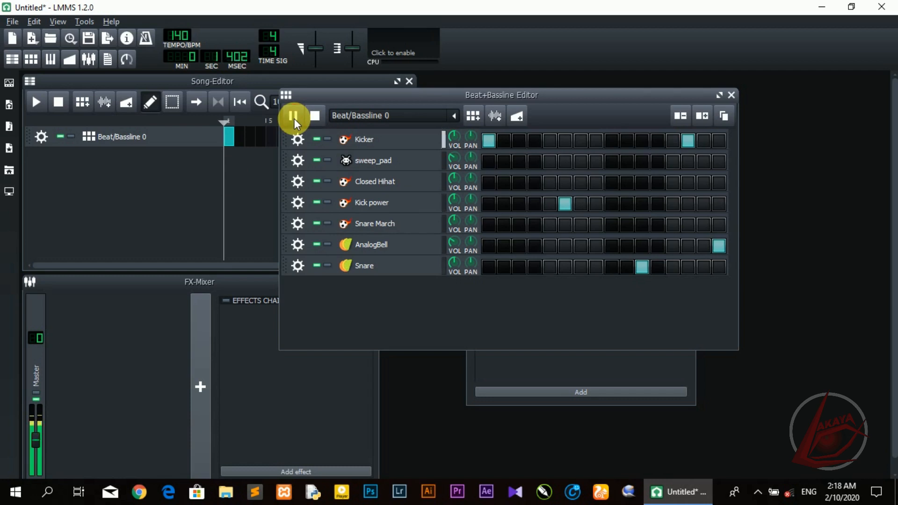
pyautogui.click(293, 117)
pyautogui.moveTo(437, 100); pyautogui.dragTo(552, 114)
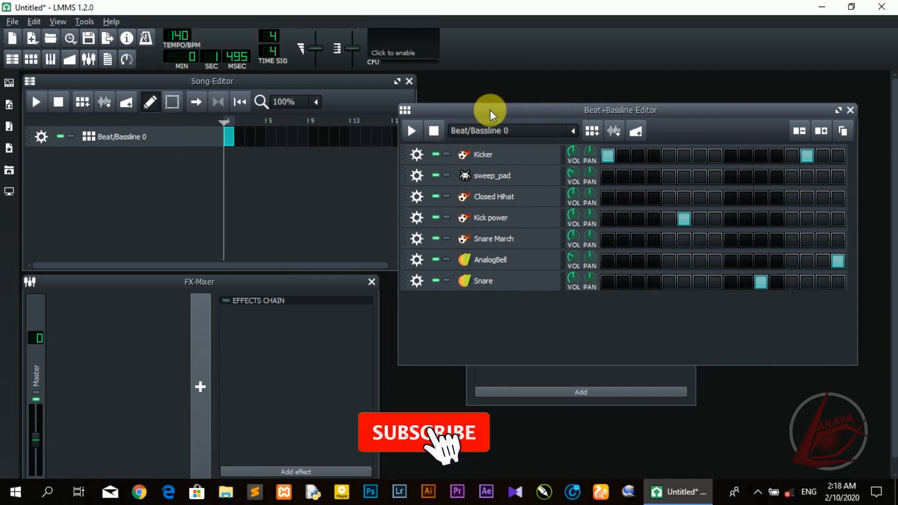
pyautogui.moveTo(490, 112); pyautogui.dragTo(493, 111)
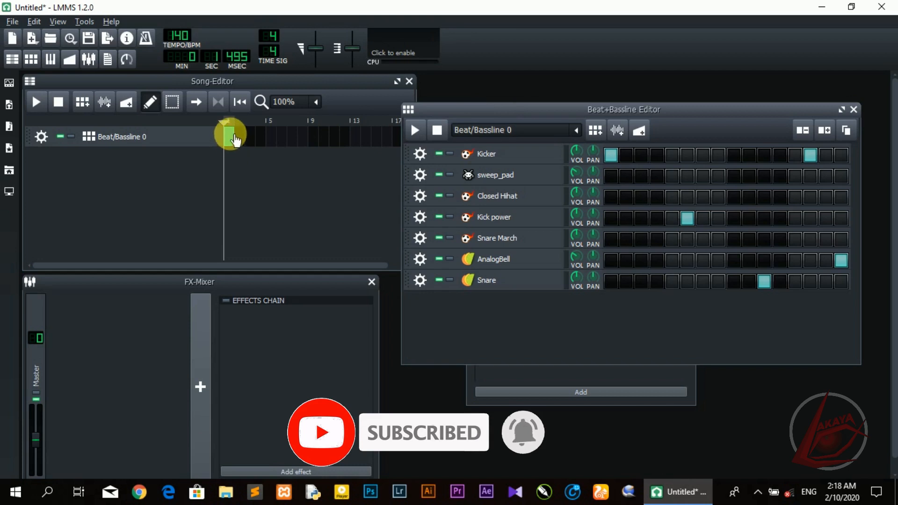
# Play the song in the Song-Editor to hear its single Beat/Bassline 0 block.
pyautogui.click(38, 111)
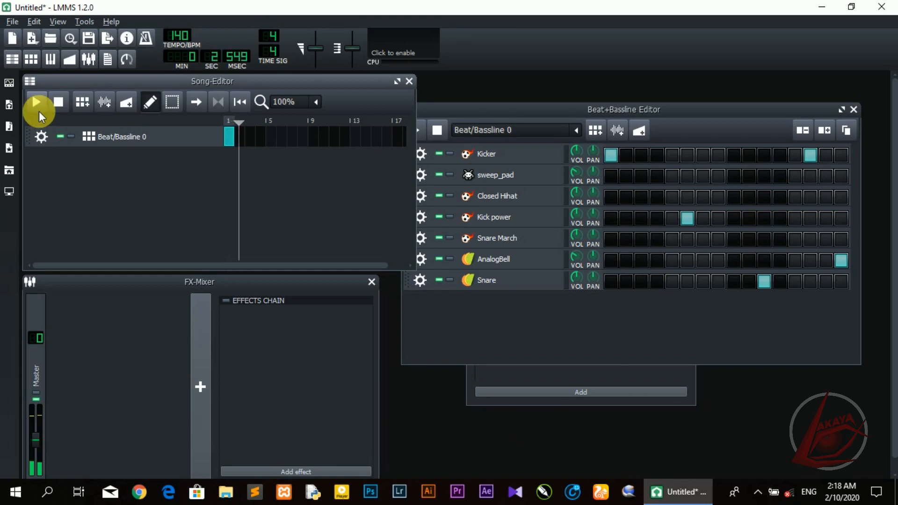
pyautogui.click(38, 111)
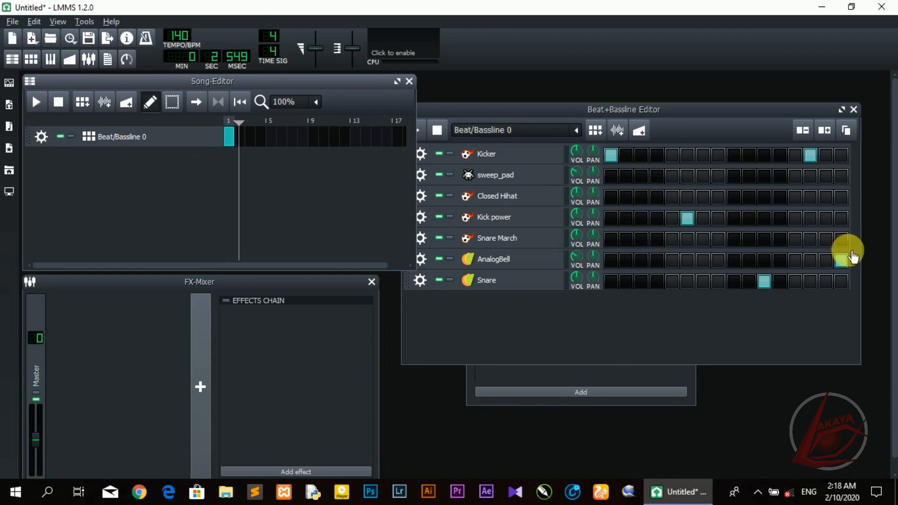
pyautogui.click(231, 136)
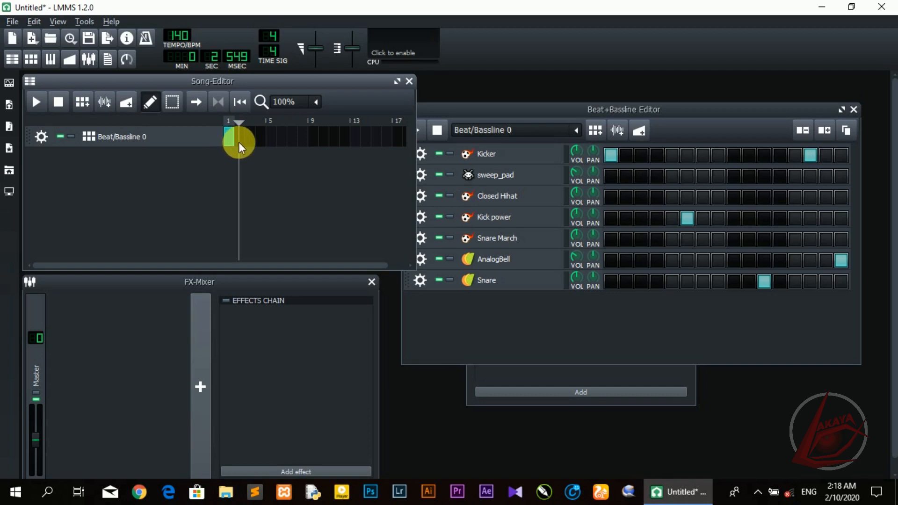
pyautogui.press('space')
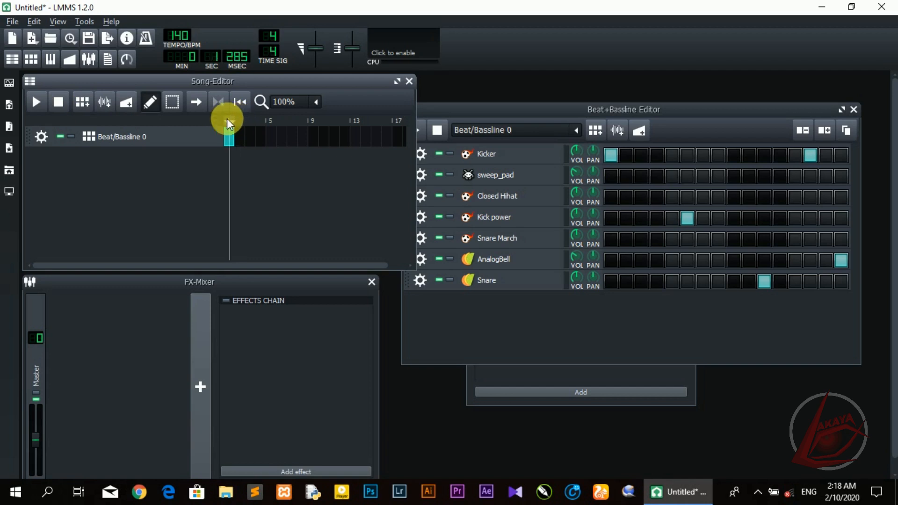
# Fill bars 2 to 9 of the Beat/Bassline 0 track in the Song-Editor with blocks and play the song.
pyautogui.click(240, 135)
pyautogui.moveTo(249, 137); pyautogui.dragTo(314, 139)
pyautogui.click(42, 105)
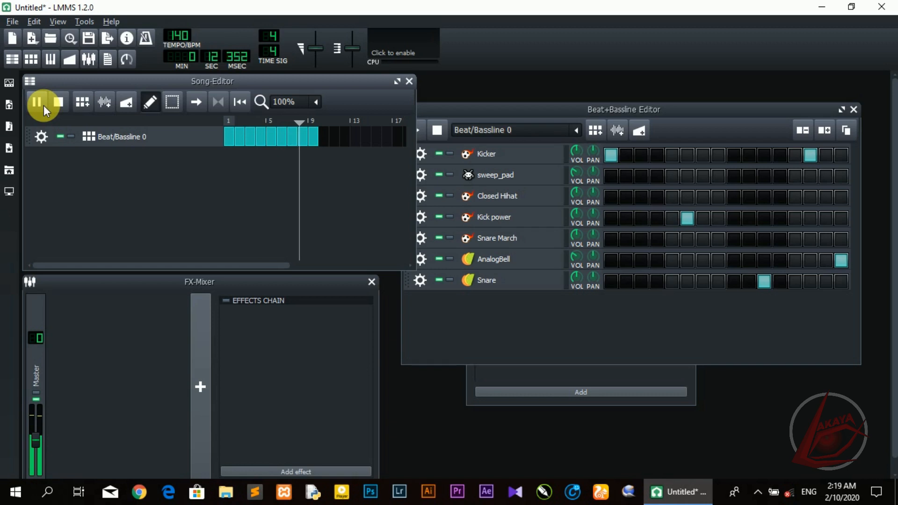
pyautogui.click(43, 106)
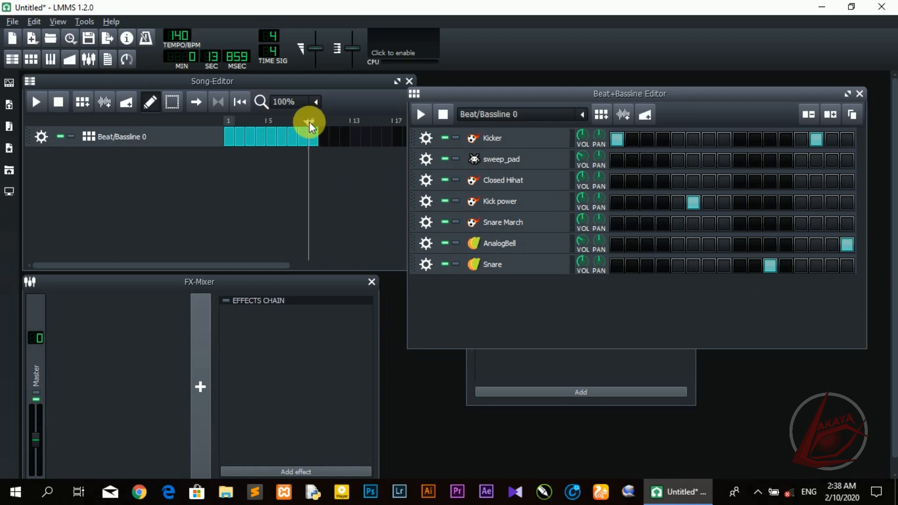
# Return the playhead to the song's start and set up a project export to the Desktop as a Compressed MP3-File.
pyautogui.moveTo(309, 121); pyautogui.dragTo(206, 121)
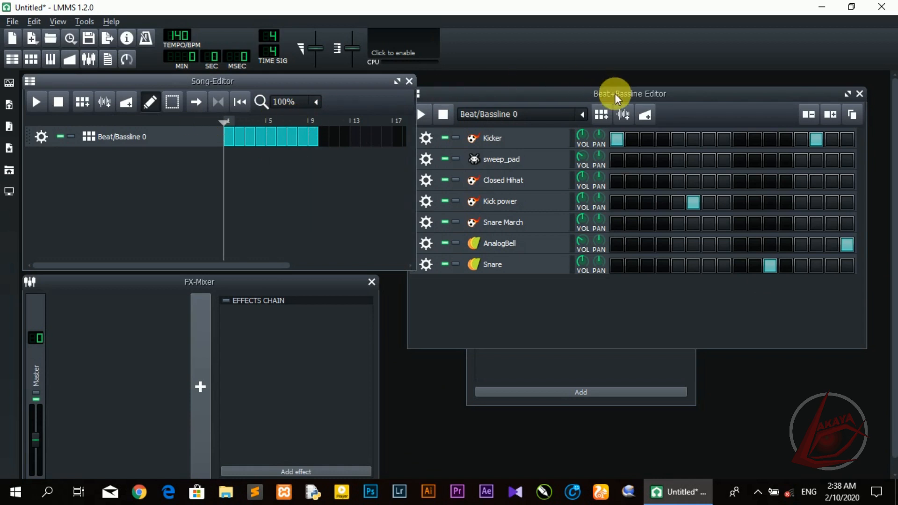
pyautogui.moveTo(620, 92); pyautogui.dragTo(639, 87)
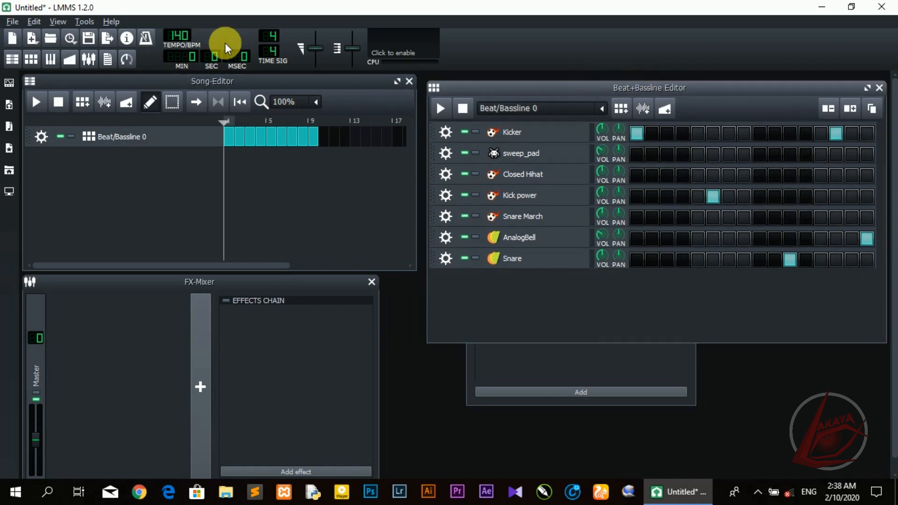
pyautogui.click(108, 42)
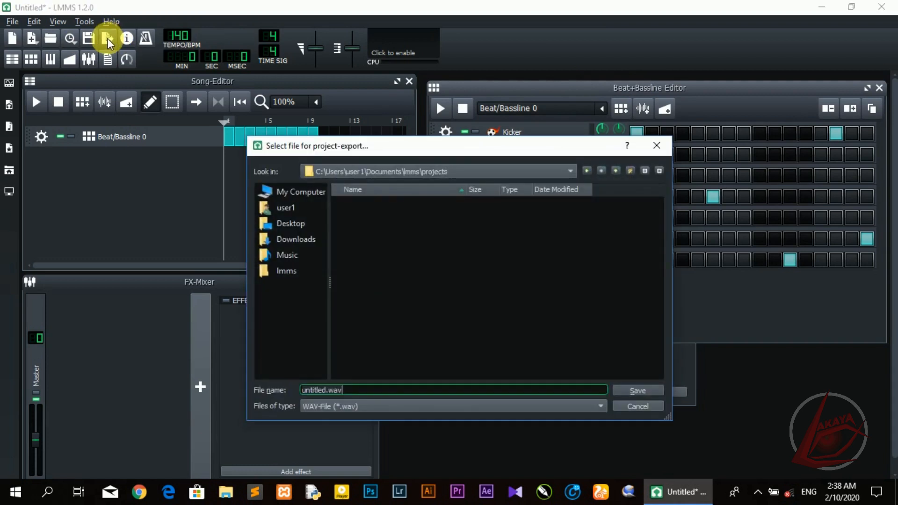
pyautogui.click(365, 406)
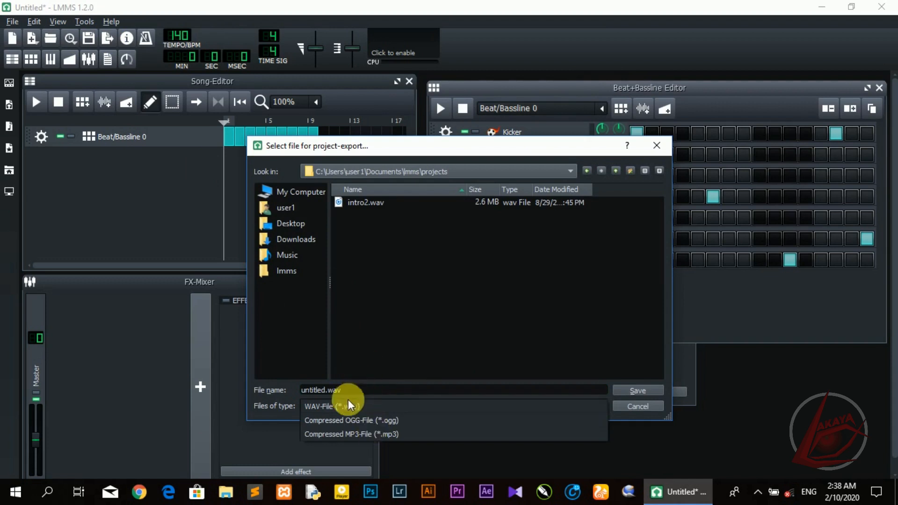
pyautogui.click(348, 405)
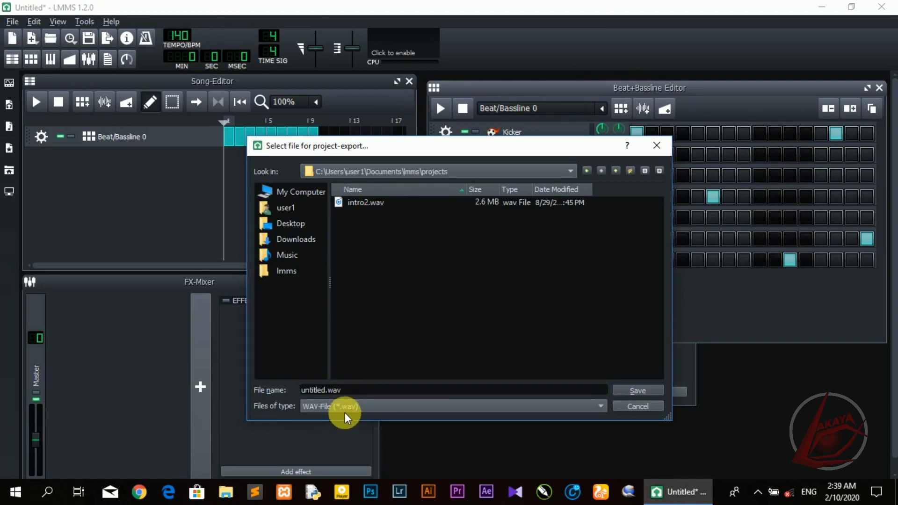
pyautogui.click(287, 224)
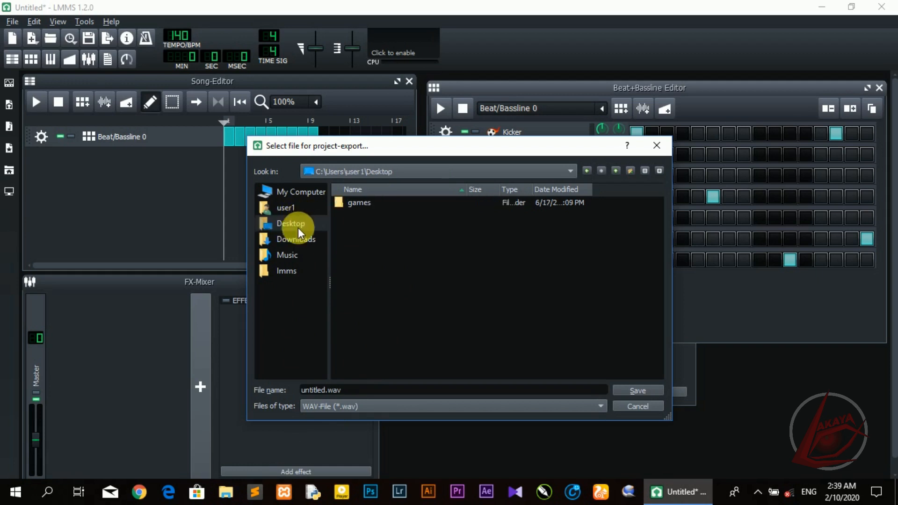
pyautogui.click(358, 406)
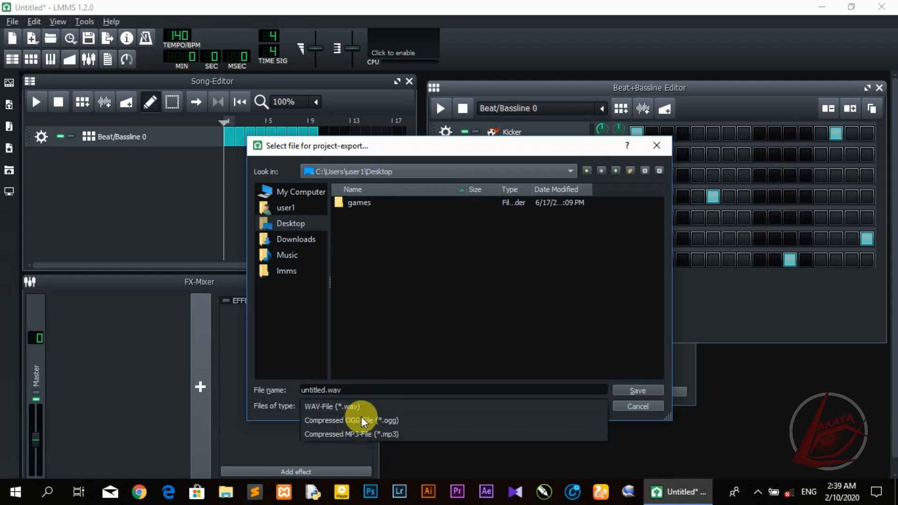
pyautogui.click(364, 433)
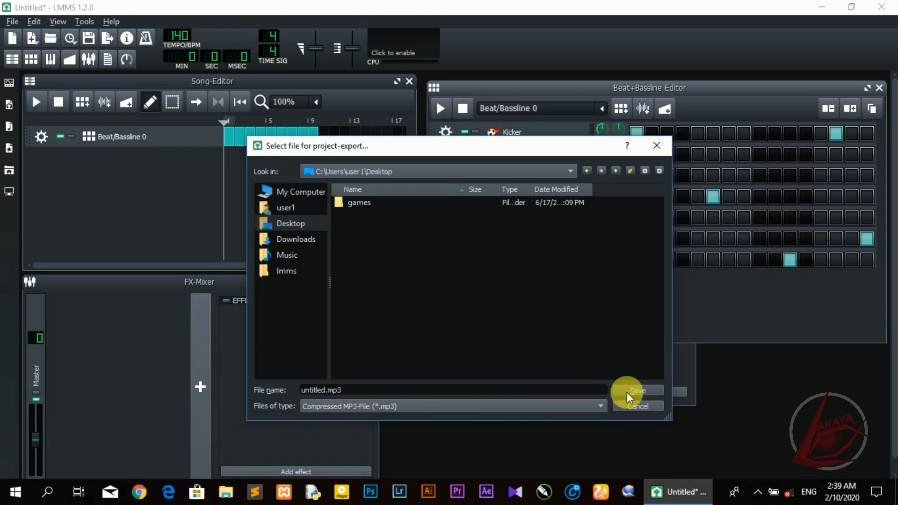
# Name the export file sample.mp3 and render the project with the default export settings.
pyautogui.click(331, 392)
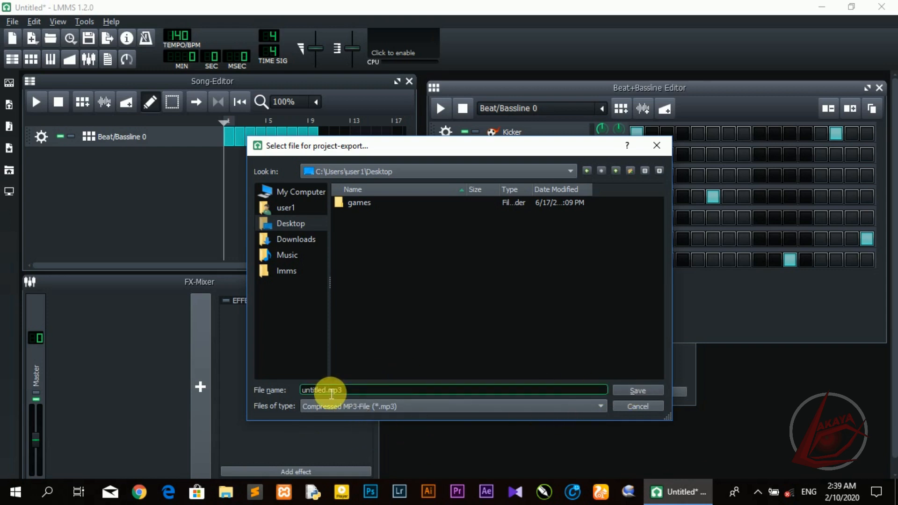
pyautogui.press('BackSpace')
pyautogui.press('BackSpace')
pyautogui.press('BackSpace')
pyautogui.press('BackSpace')
pyautogui.press('BackSpace')
pyautogui.press('BackSpace')
pyautogui.press('BackSpace')
pyautogui.press('BackSpace')
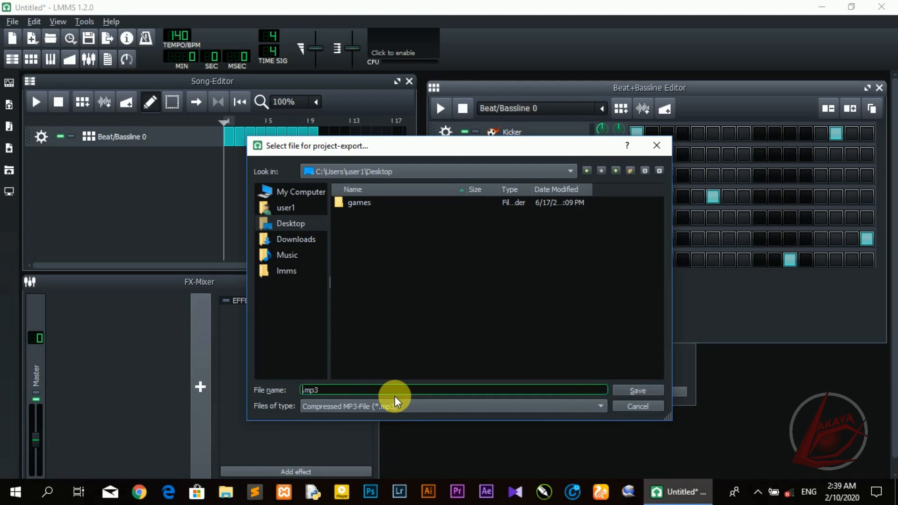
pyautogui.write('sample')
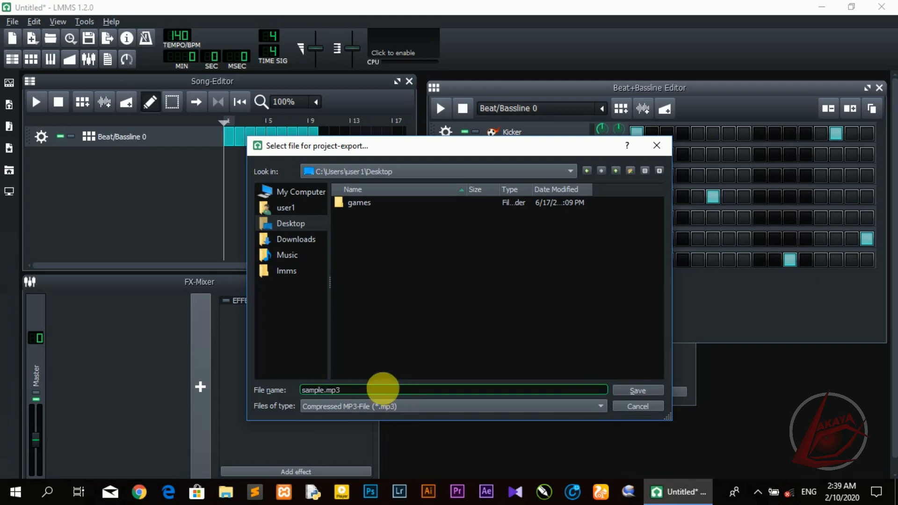
pyautogui.click(655, 390)
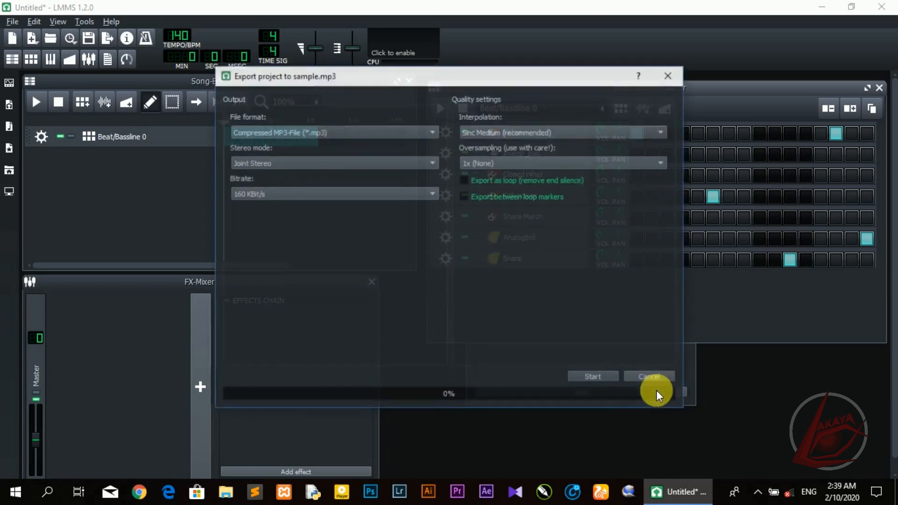
pyautogui.click(578, 375)
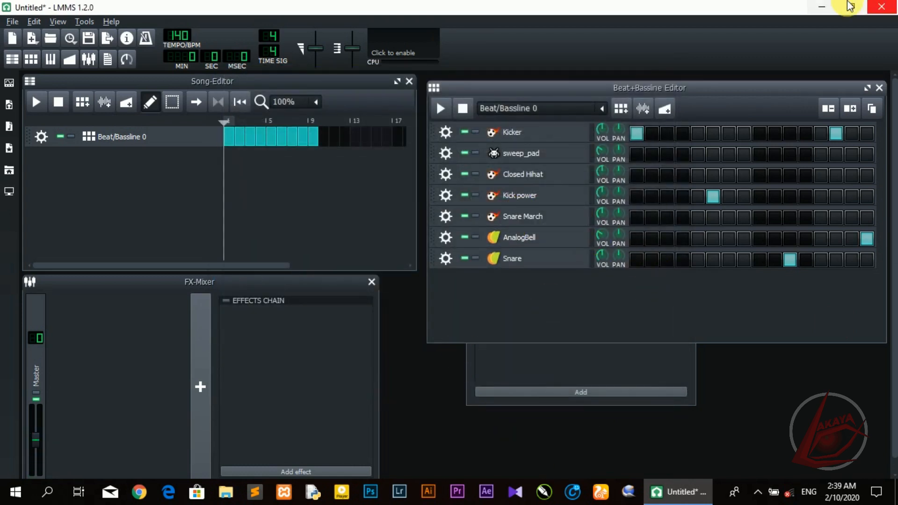
# Switch to the desktop, refresh it and play the exported sample.mp3 in Groove Music.
pyautogui.click(810, 14)
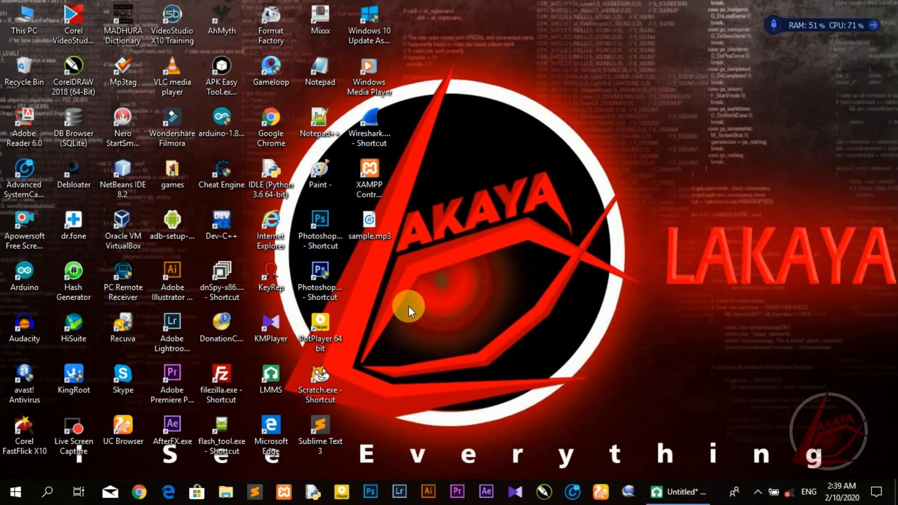
pyautogui.rightClick(482, 171)
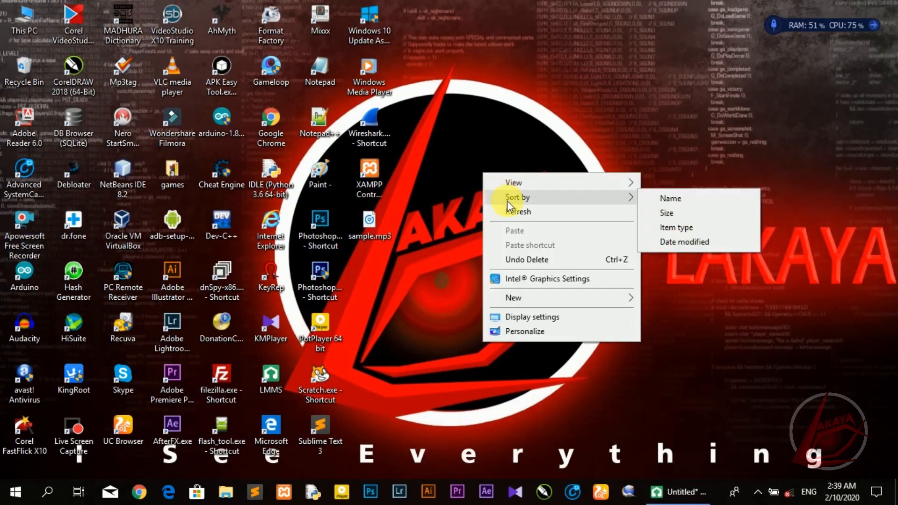
pyautogui.click(499, 213)
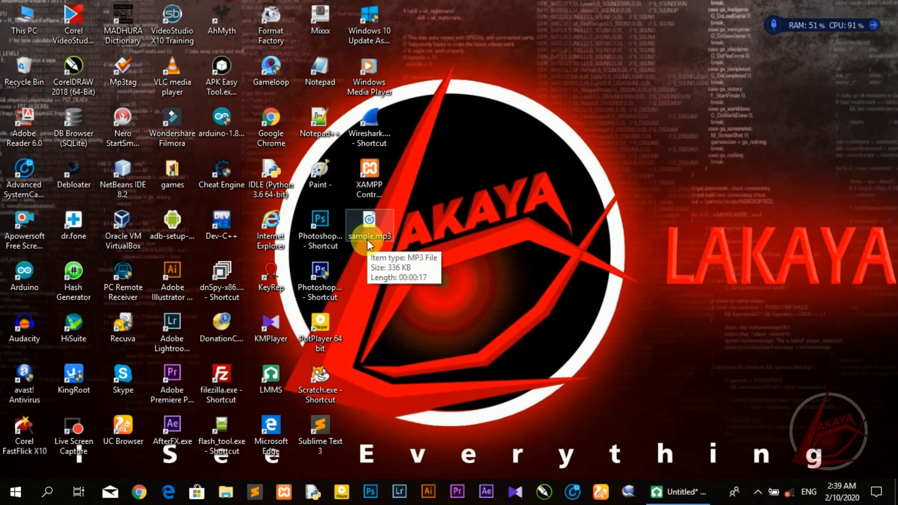
pyautogui.doubleClick(367, 245)
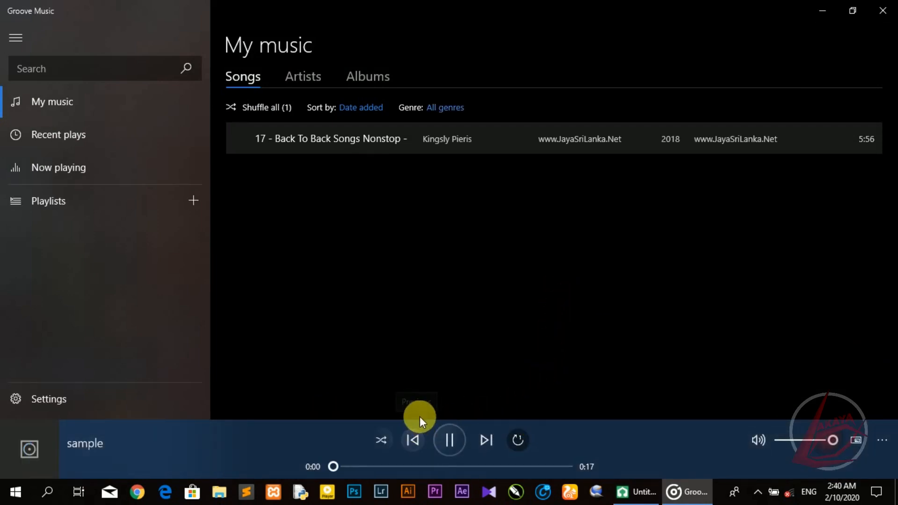
pyautogui.moveTo(879, 131)
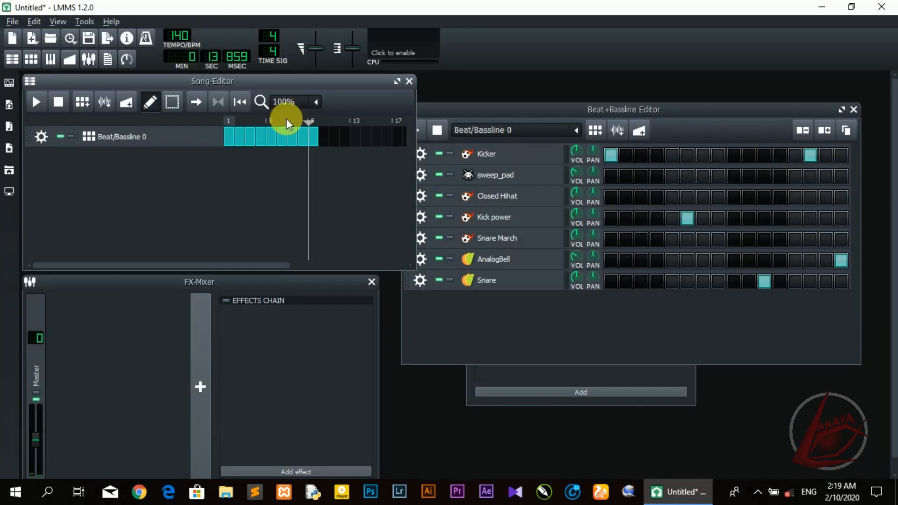
pyautogui.moveTo(566, 114); pyautogui.dragTo(511, 81)
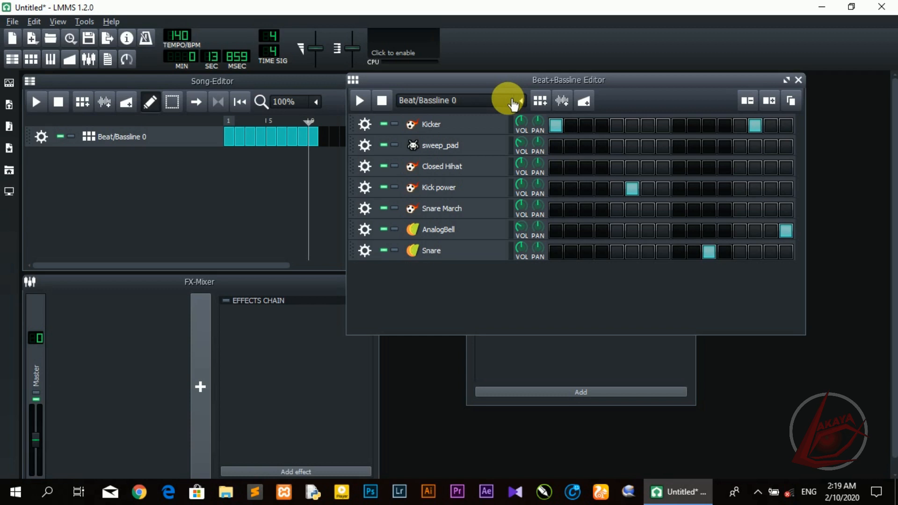
pyautogui.moveTo(511, 81); pyautogui.dragTo(528, 164)
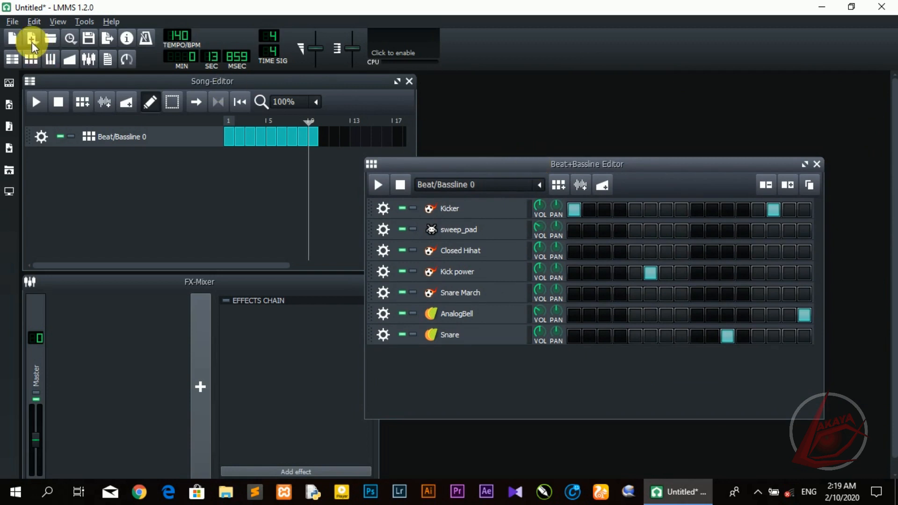